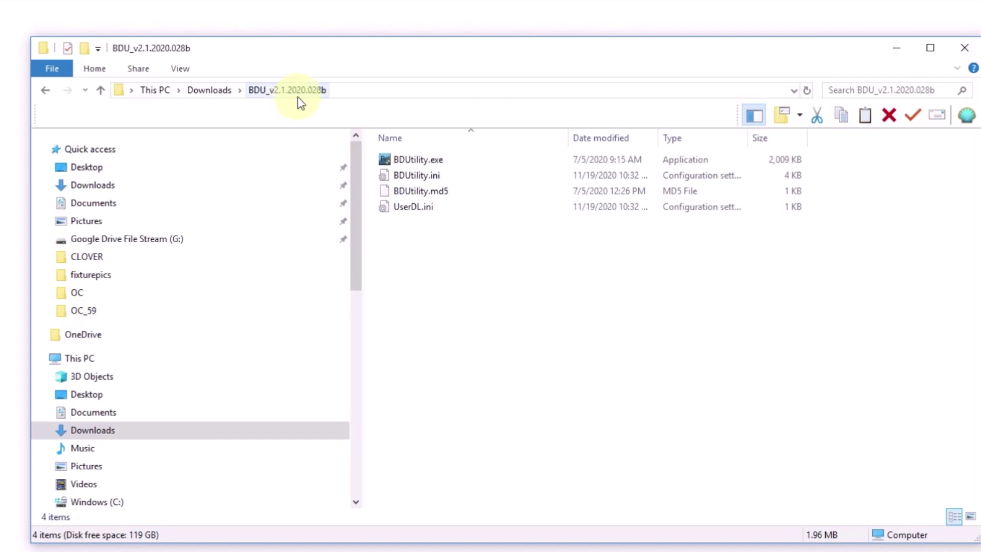
Run BDUtility.exe from the BDU_v2.1.2020.028b folder as administrator
click(446, 168)
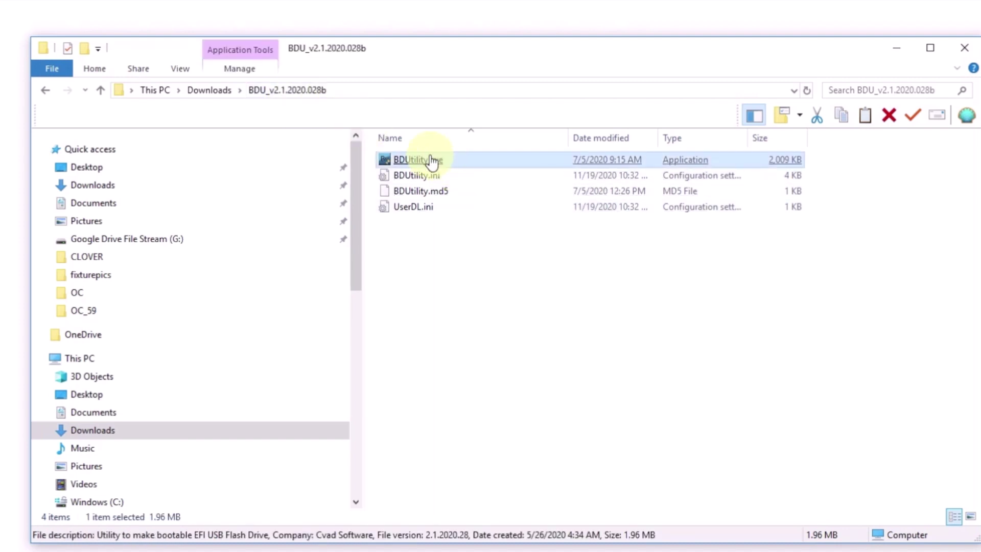
right_click(432, 163)
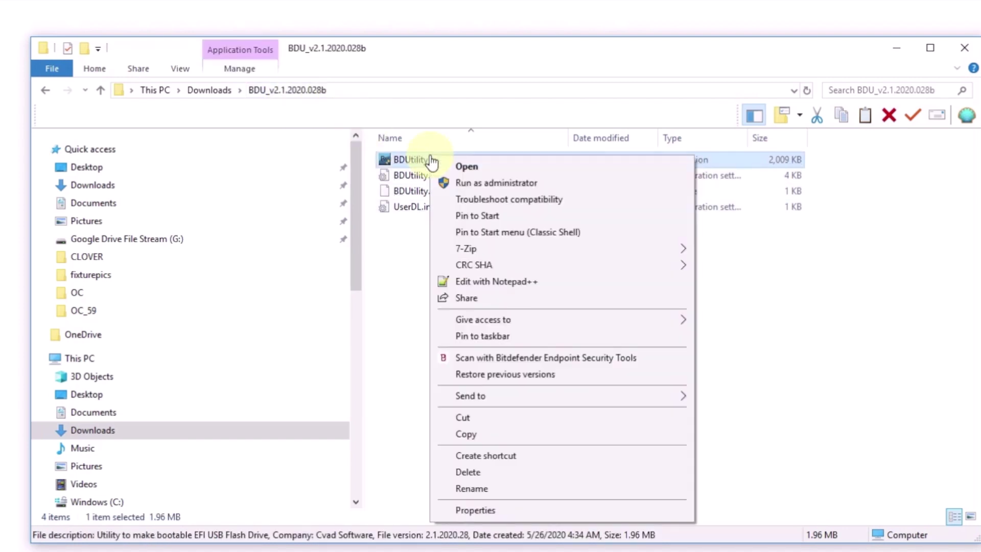
click(470, 184)
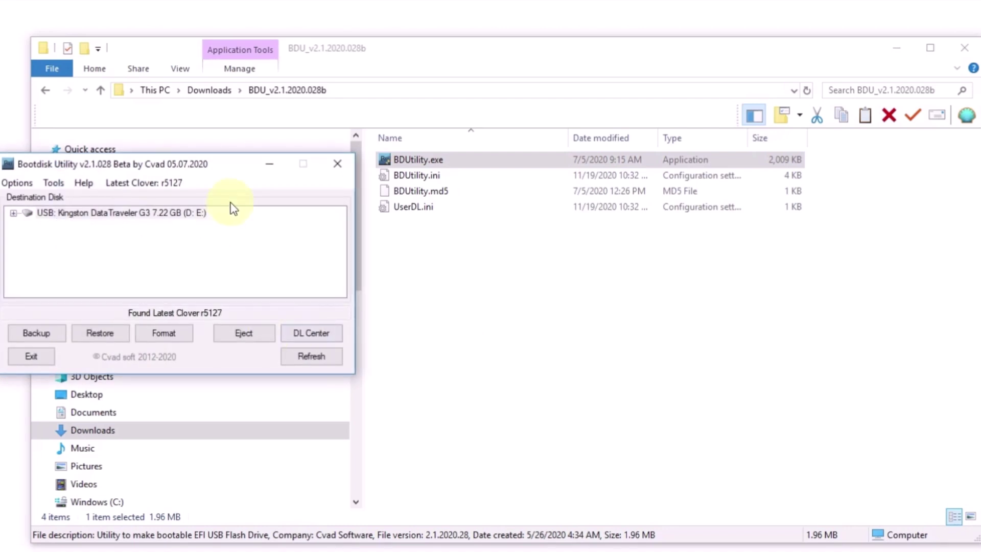
Expand the Kingston DataTraveler G3 USB disk in Bootdisk Utility and select its second partition
drag(220, 173, 226, 134)
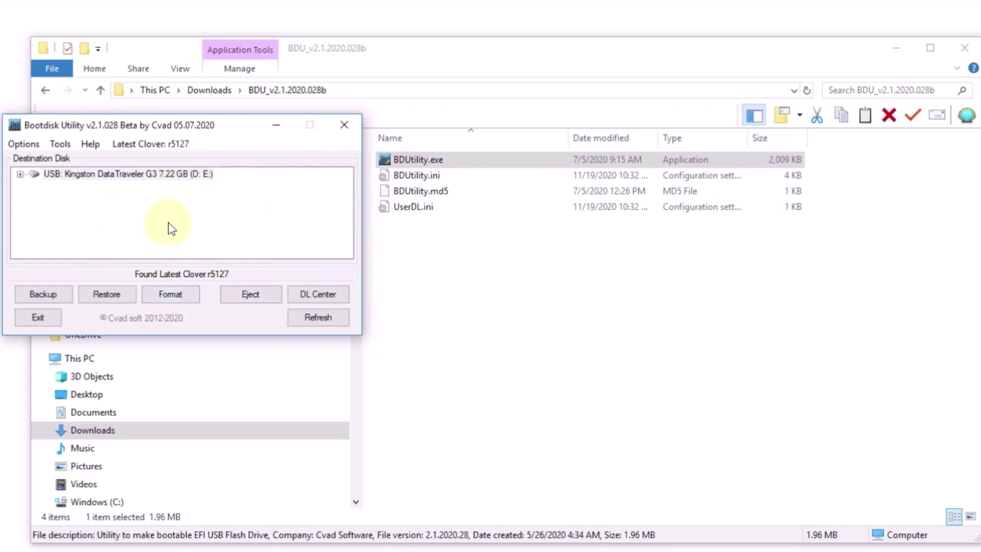
click(20, 175)
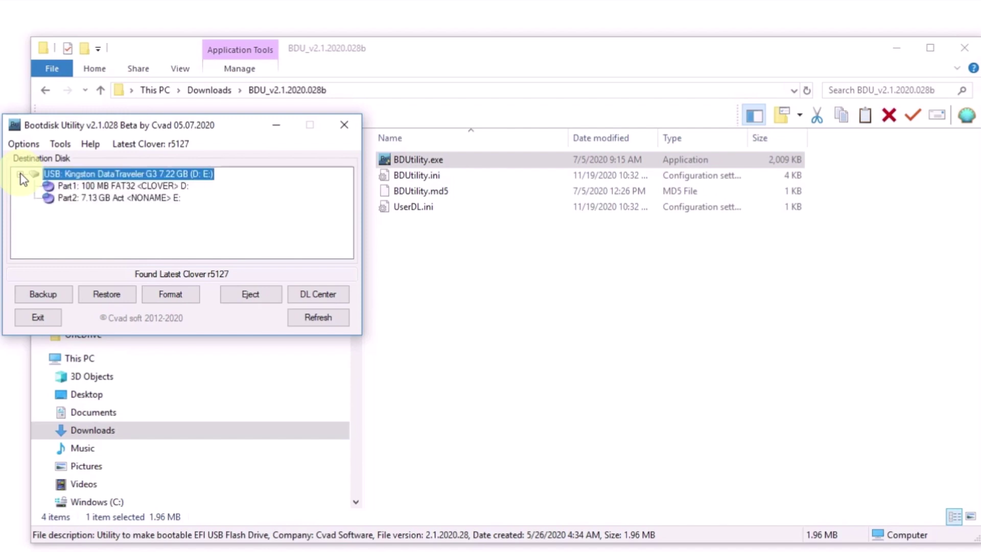
click(109, 203)
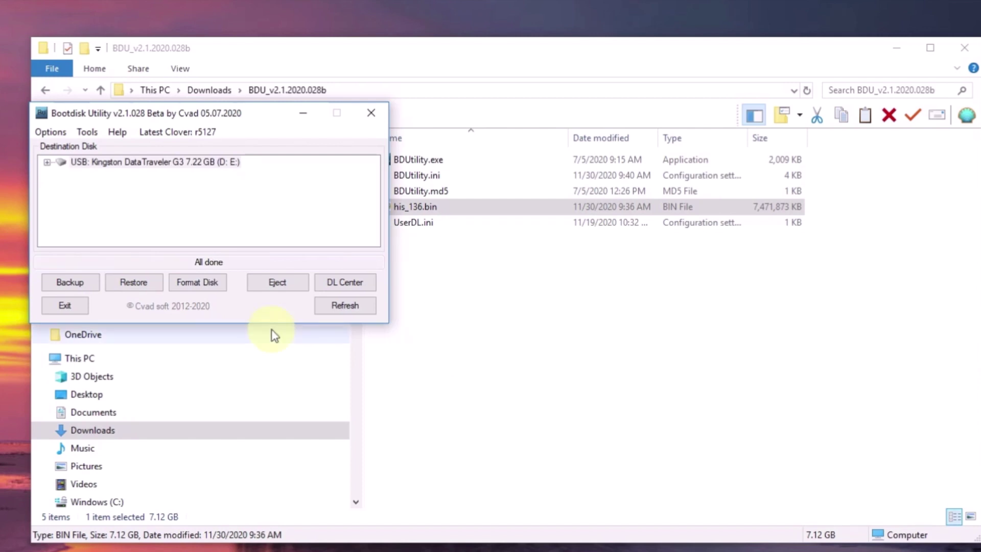
Browse the BDU5127 (D:) drive in File Explorer and open the BOOT folder inside its EFI folder
click(268, 382)
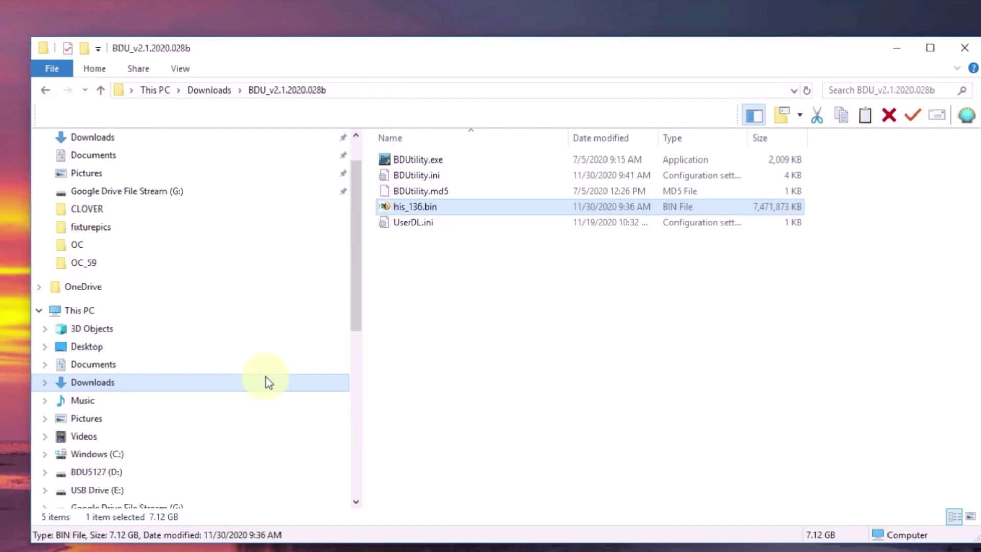
scroll(268, 382, down, 1)
click(95, 442)
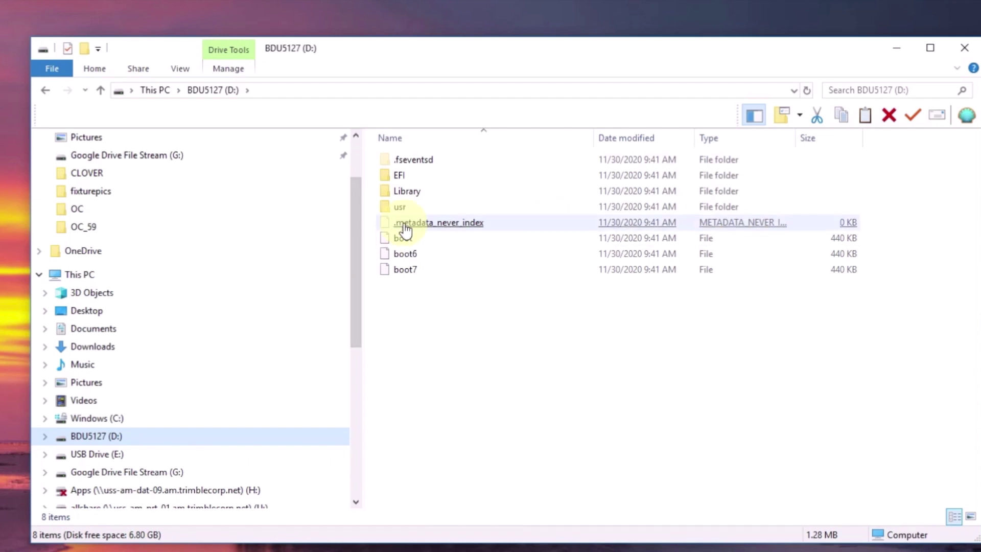
click(436, 191)
double_click(425, 179)
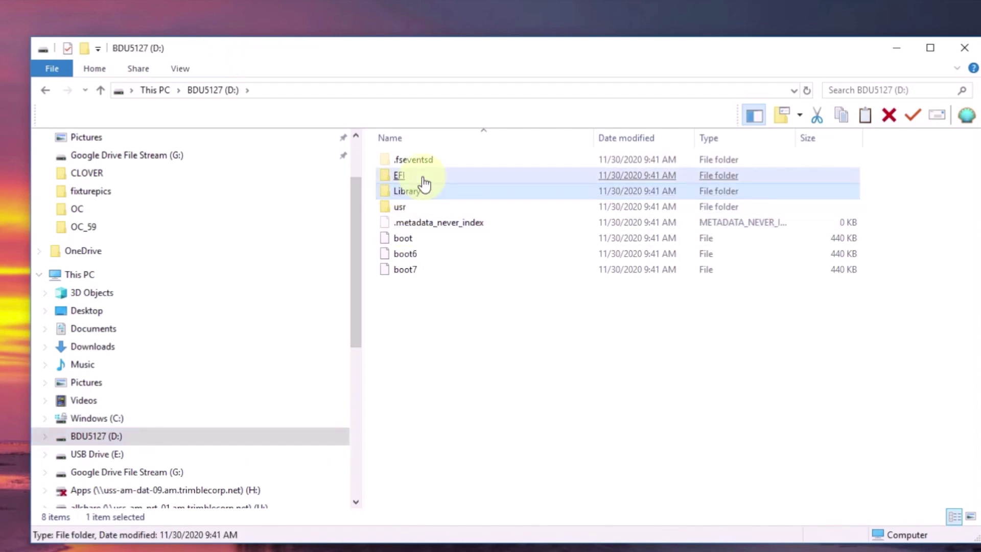
click(404, 178)
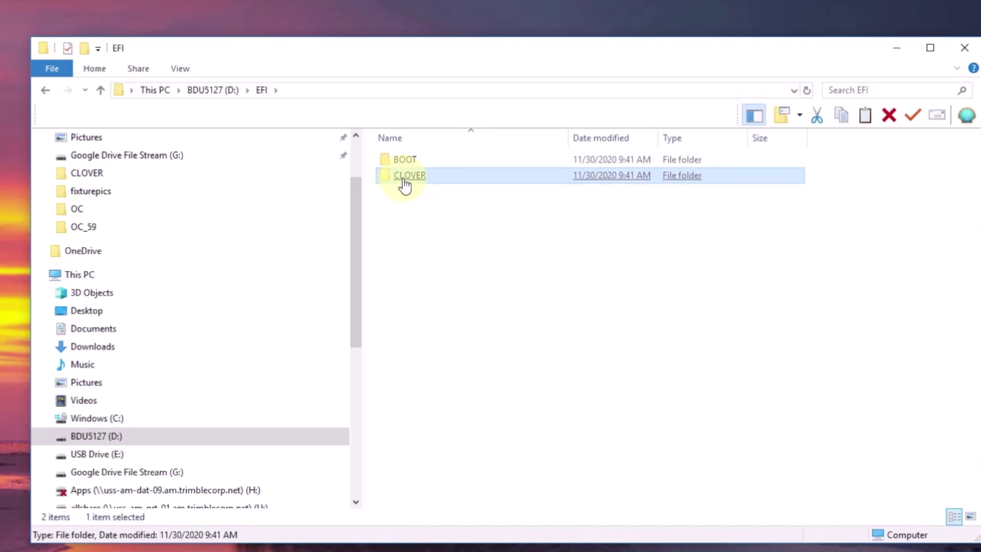
double_click(412, 162)
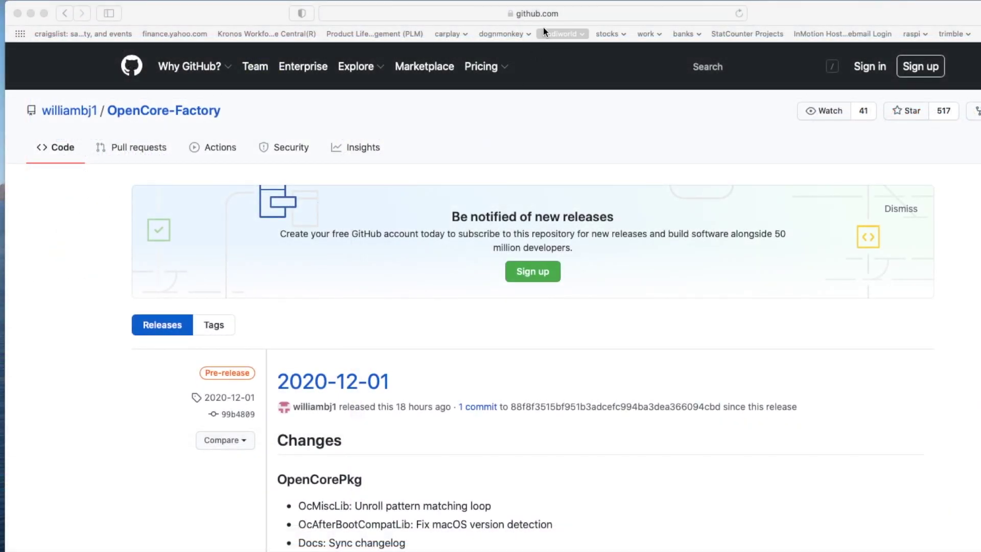
Download OpenCore-0.6.4-RELEASE.zip from the 2020-12-01 release of OpenCore-Factory on GitHub
click(546, 13)
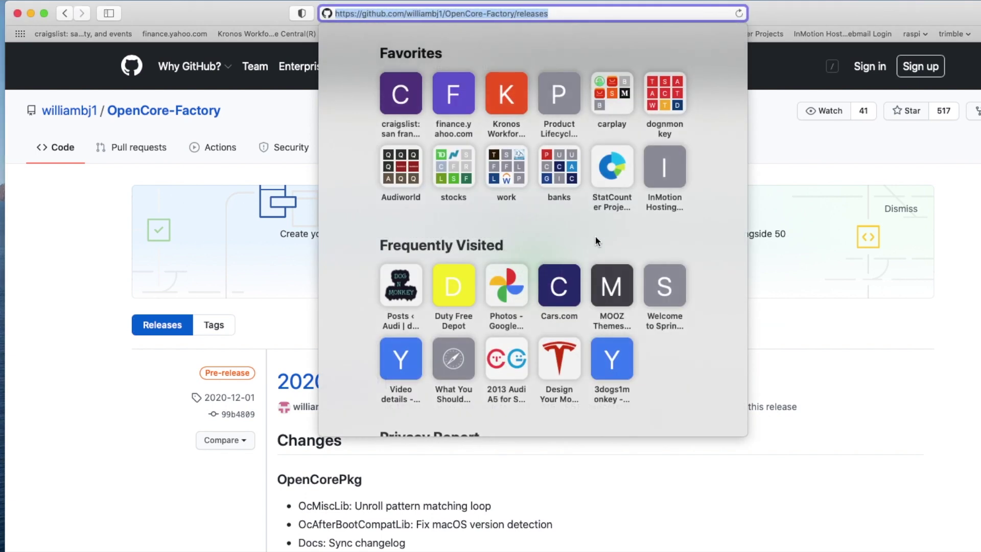
click(596, 483)
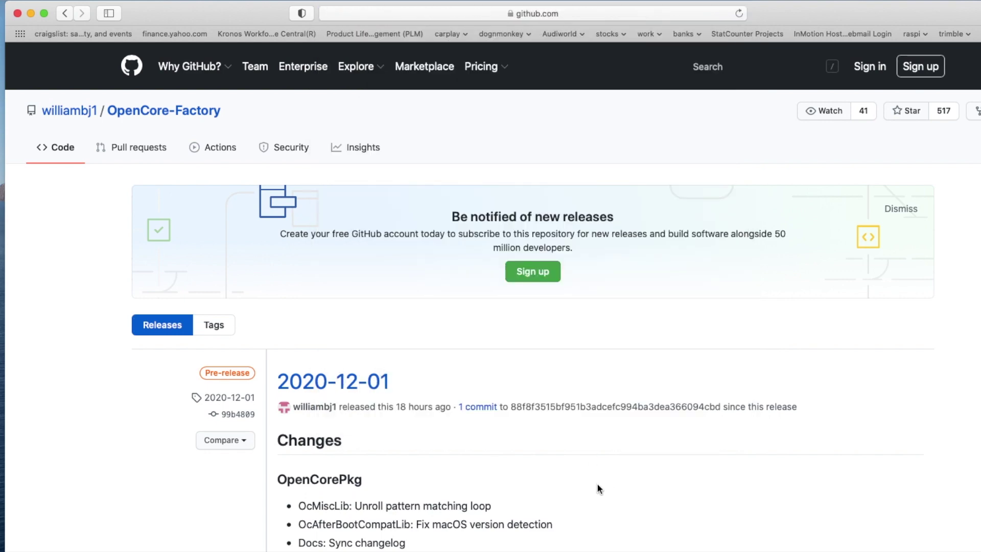
click(350, 382)
scroll(451, 412, down, 3)
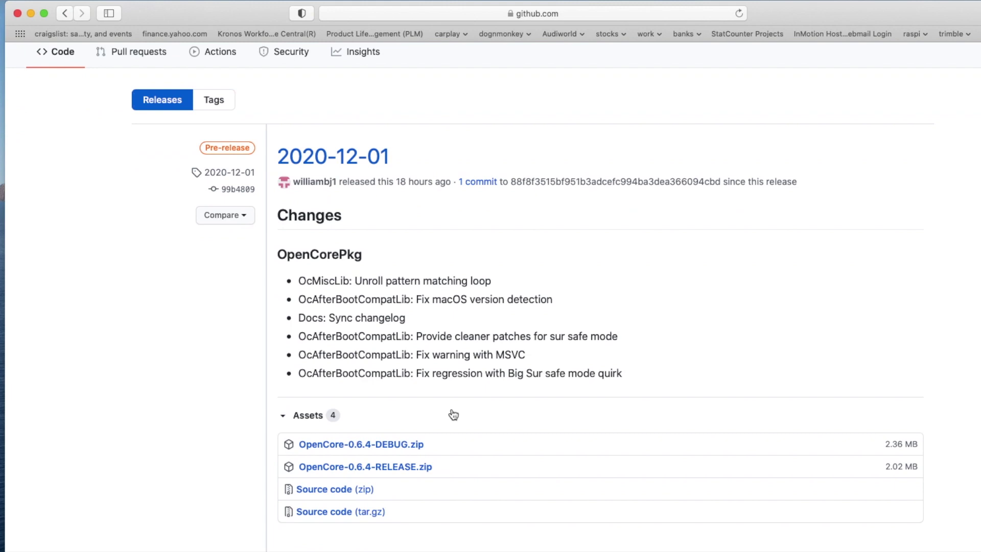
click(379, 466)
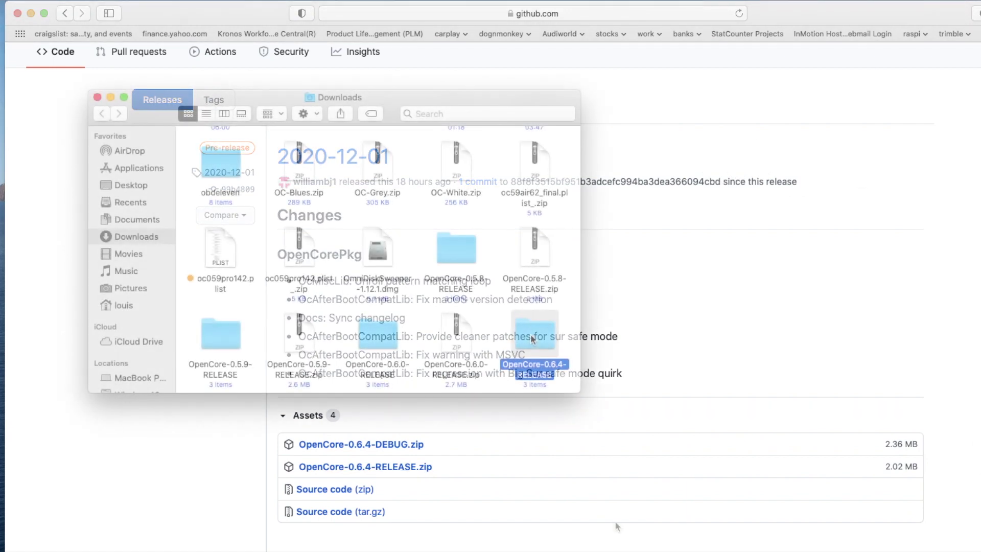
Open X64, EFI and BOOT inside the OpenCore-0.6.4-RELEASE folder in Finder and select BOOTx64.efi
double_click(530, 333)
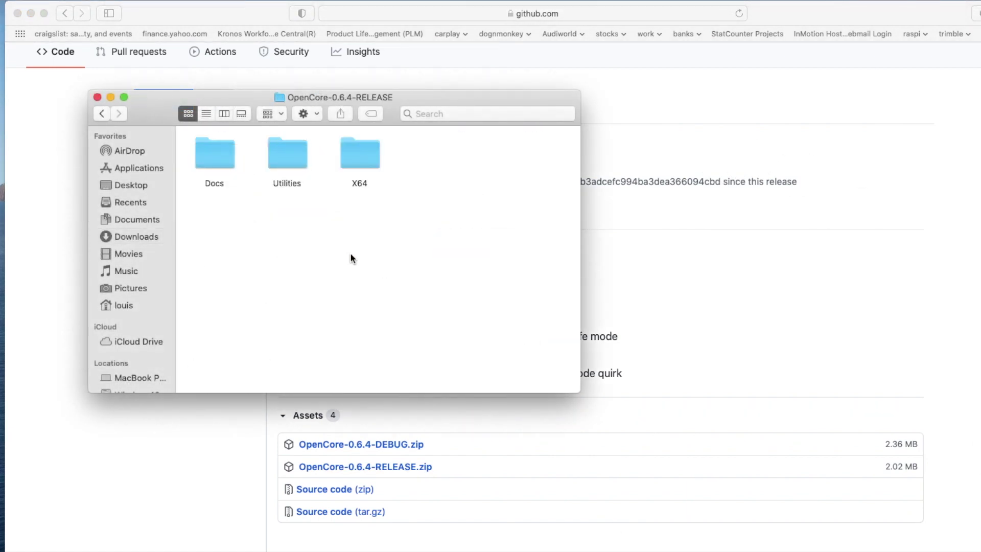
double_click(365, 159)
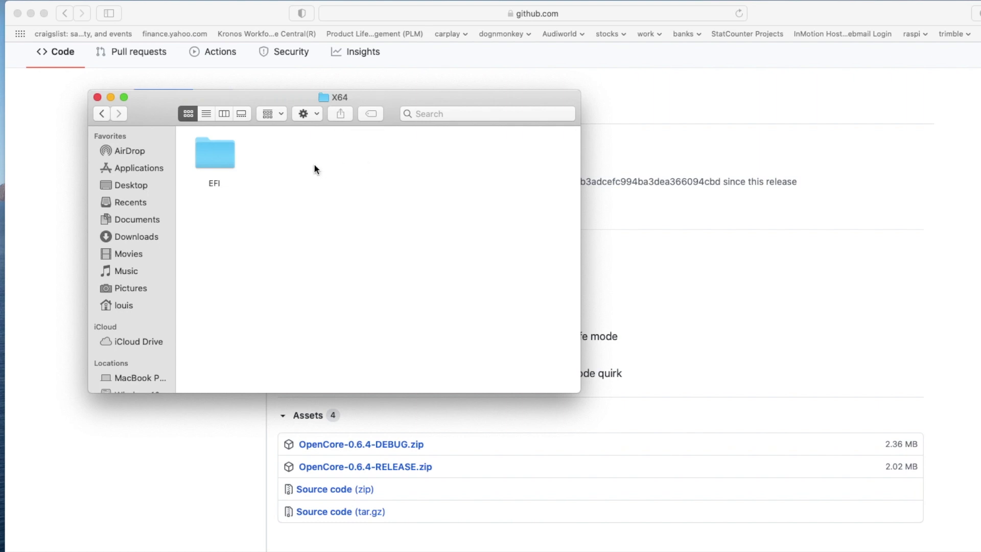
double_click(213, 156)
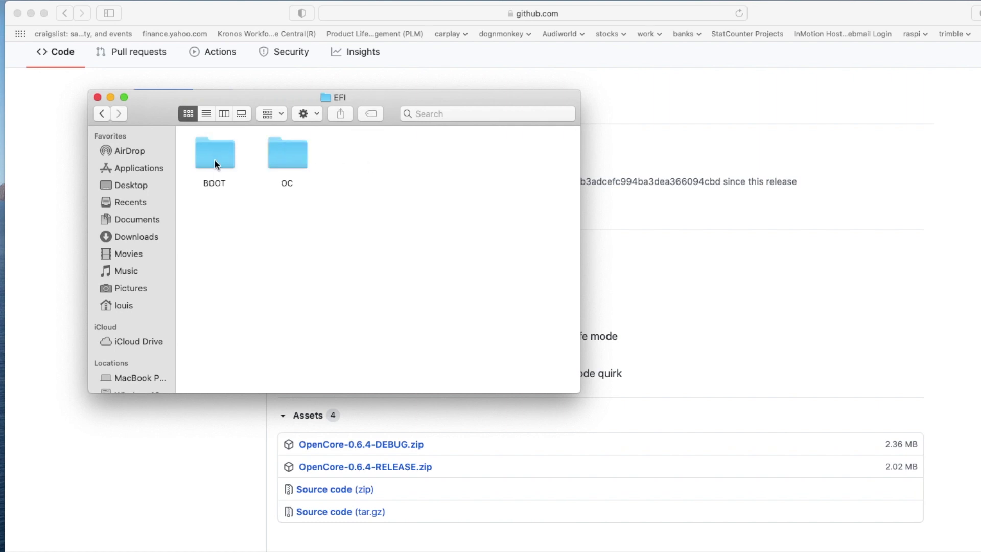
click(291, 165)
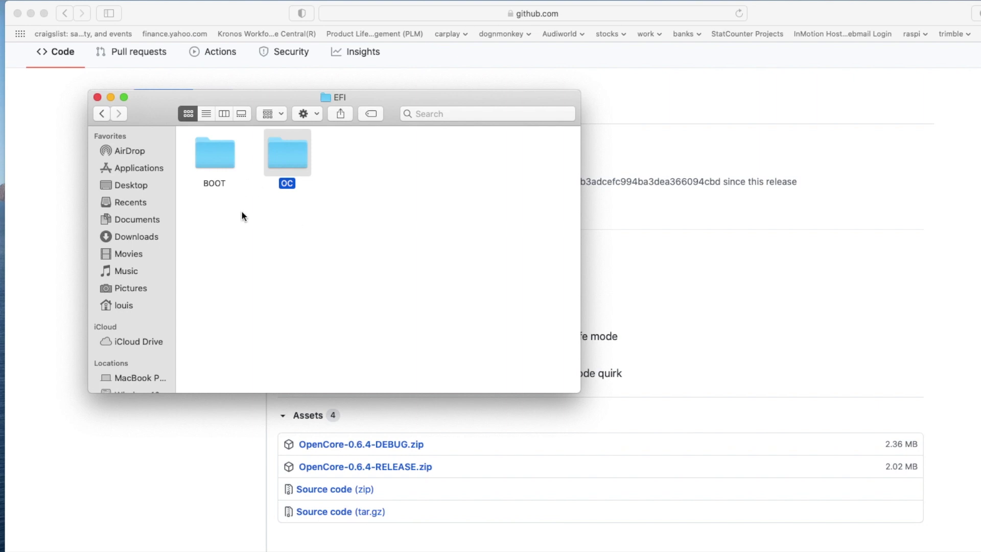
double_click(216, 153)
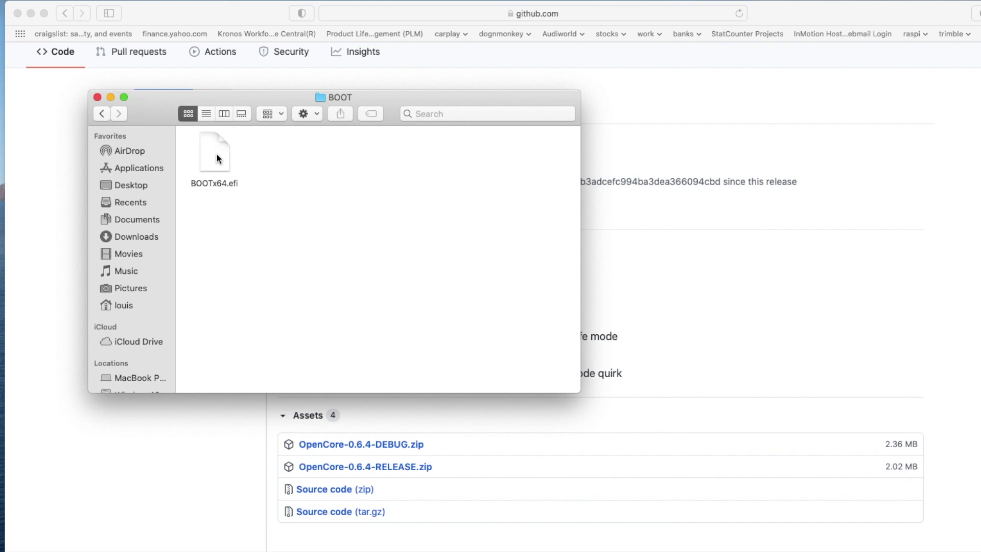
click(217, 162)
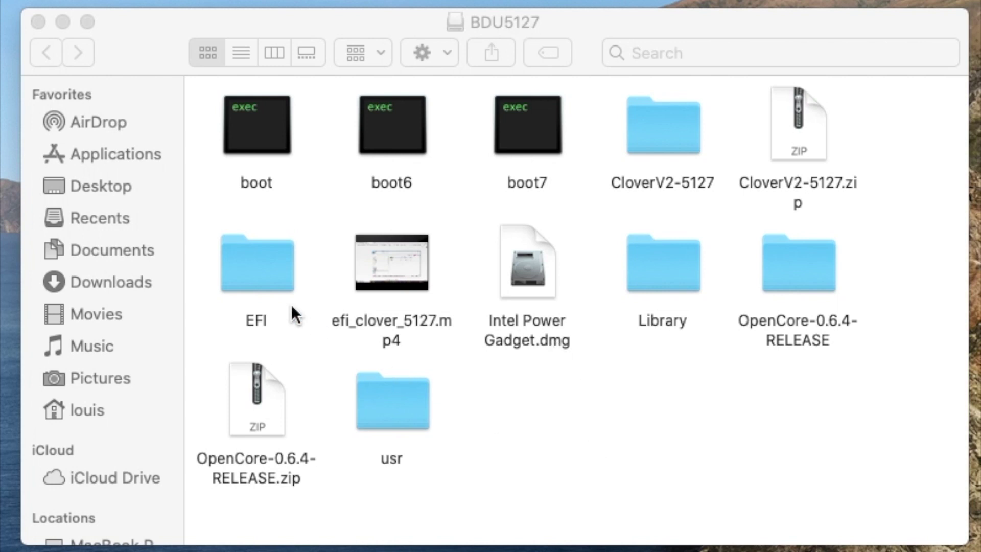
Open the EFI folder on the BDU5127 drive and examine its CLOVER and OC folders
double_click(250, 268)
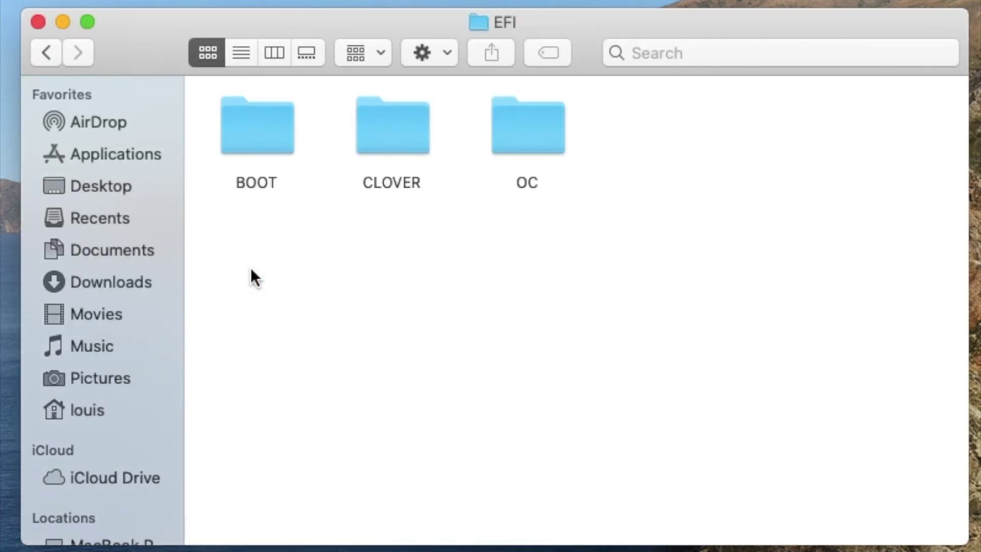
click(399, 183)
click(528, 182)
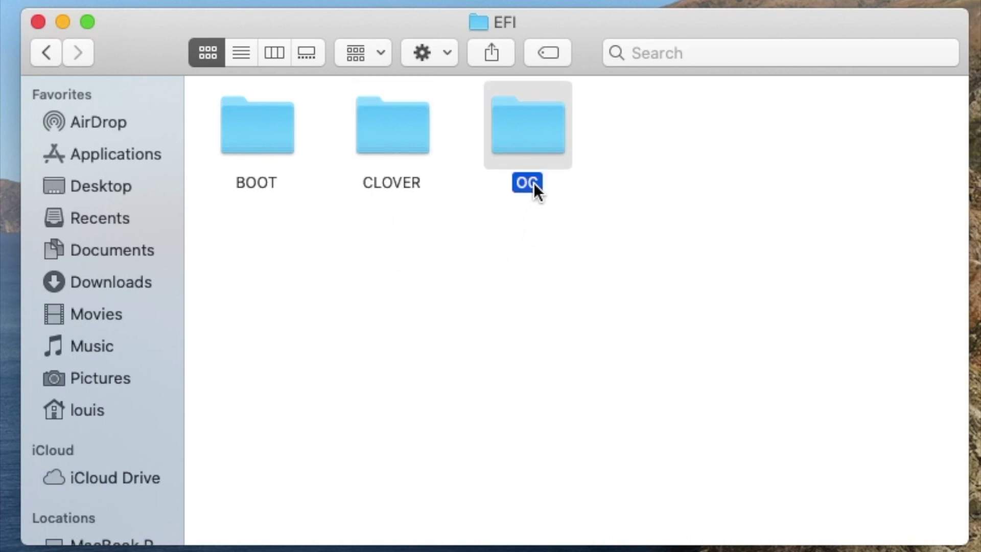
click(395, 188)
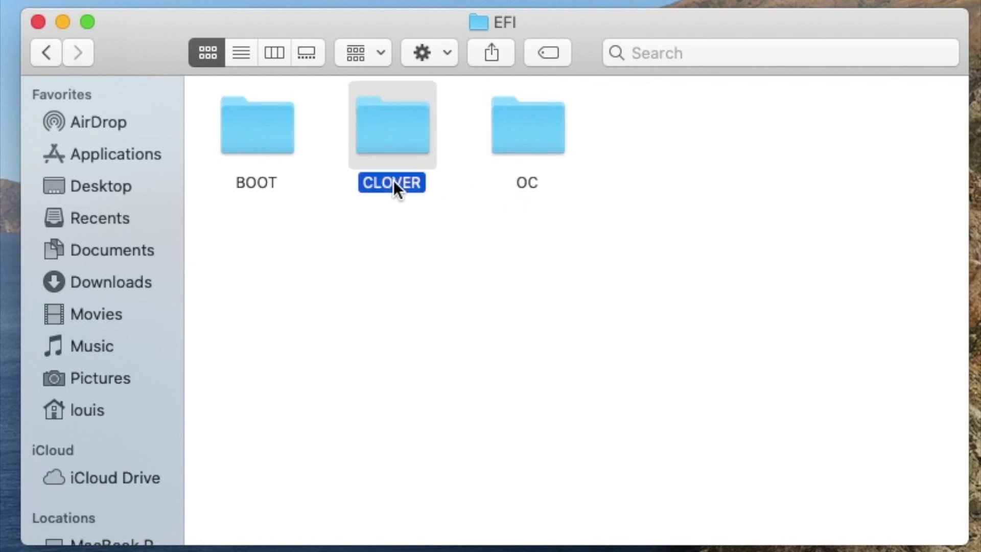
Open the BOOT folder inside EFI and compare the BOOTx64.efi and BOOTx64.efi064 files
double_click(266, 132)
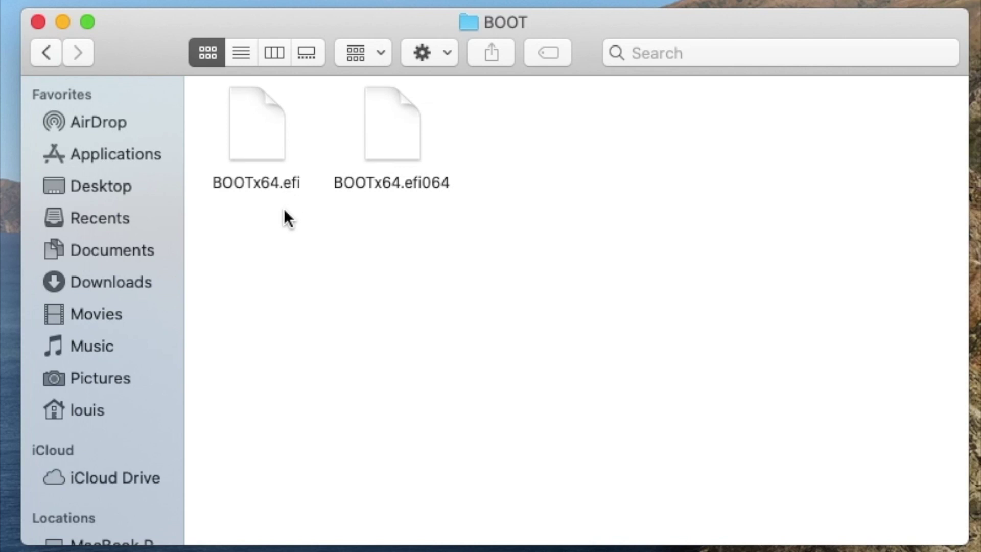
click(249, 181)
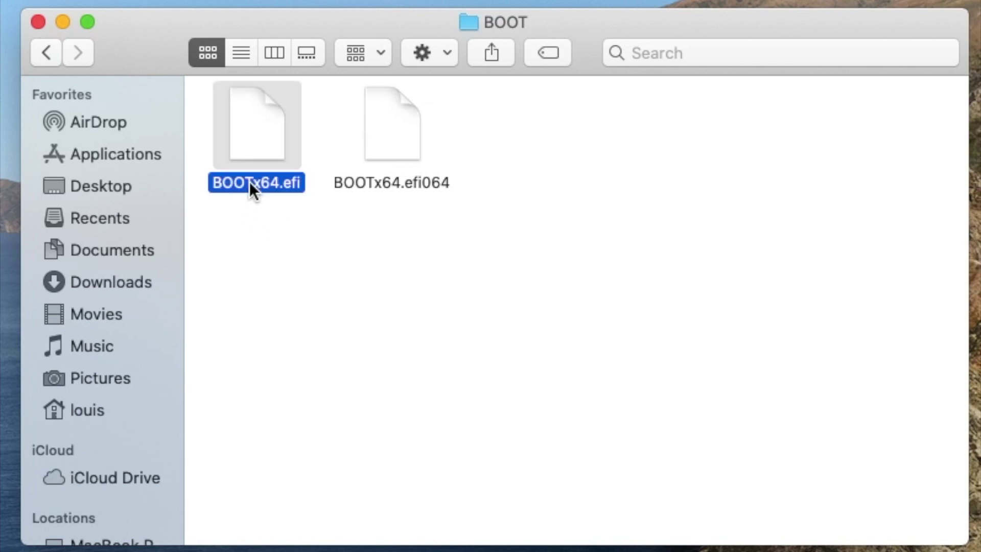
click(402, 188)
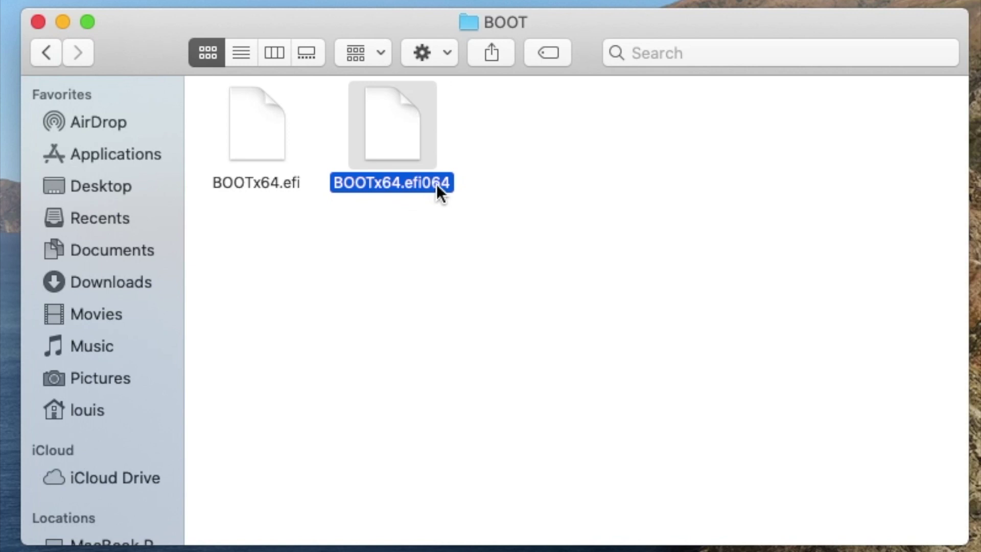
click(251, 181)
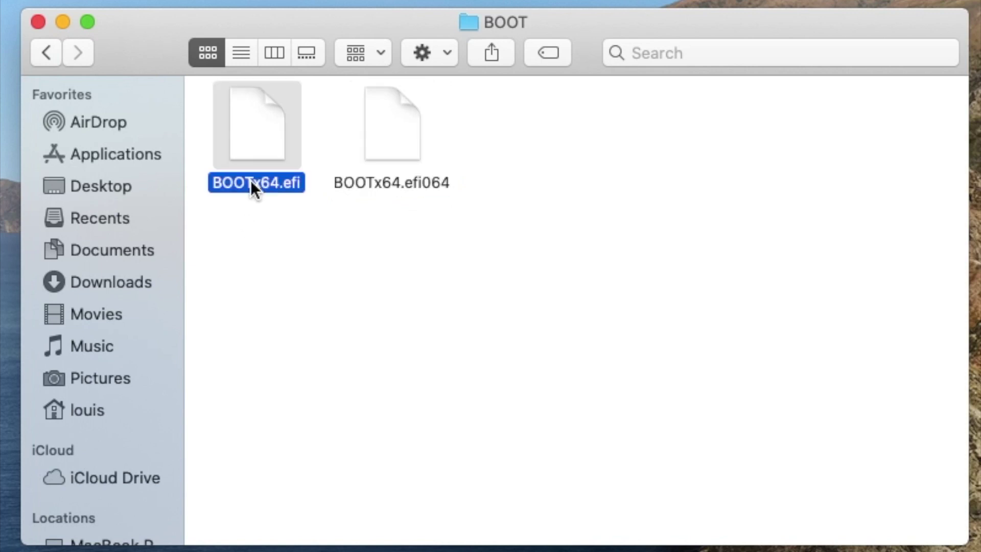
click(259, 224)
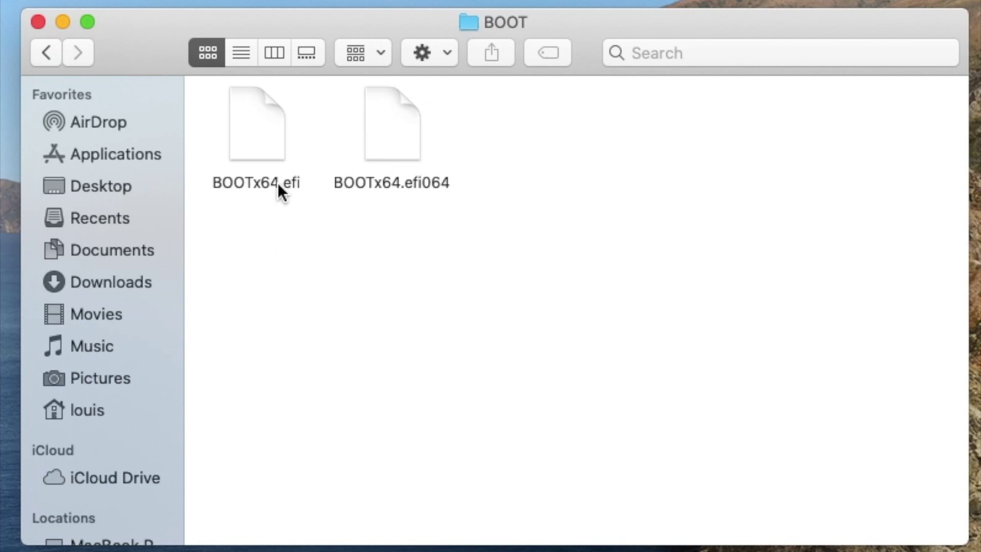
Return to the EFI folder, open CLOVER and select the CLOVERX64.efi file
click(45, 56)
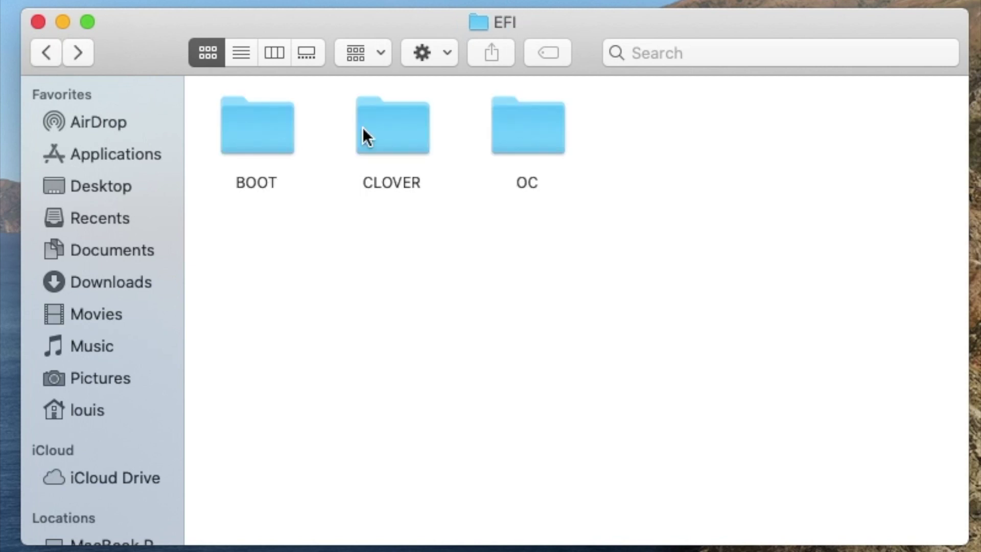
double_click(400, 125)
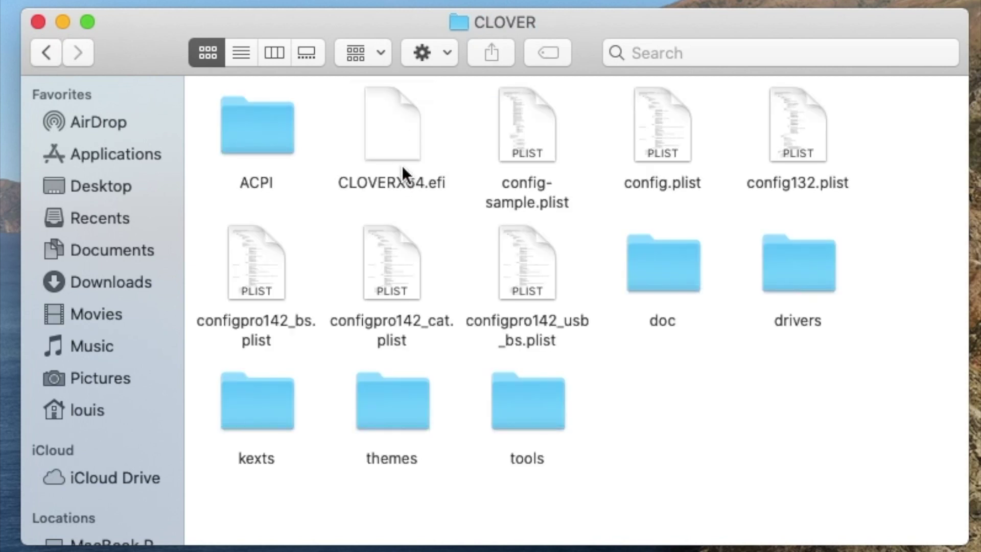
click(405, 150)
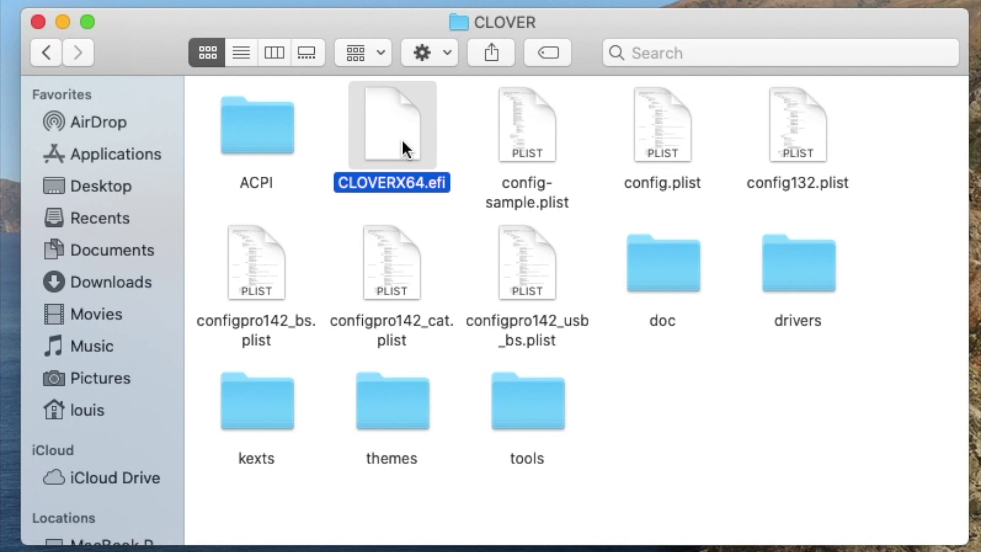
Return to the EFI folder and open OC to locate the OpenCore.efi file
click(45, 53)
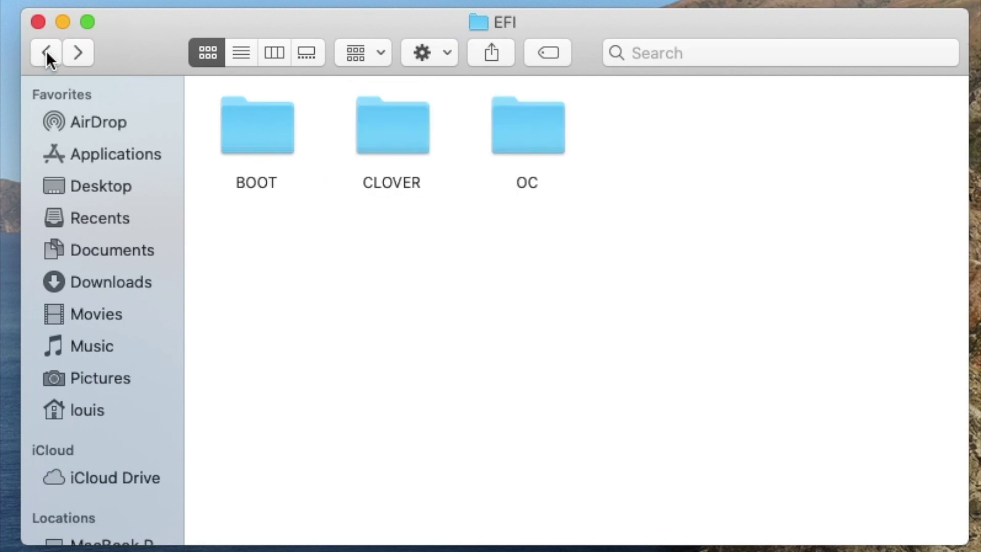
double_click(537, 134)
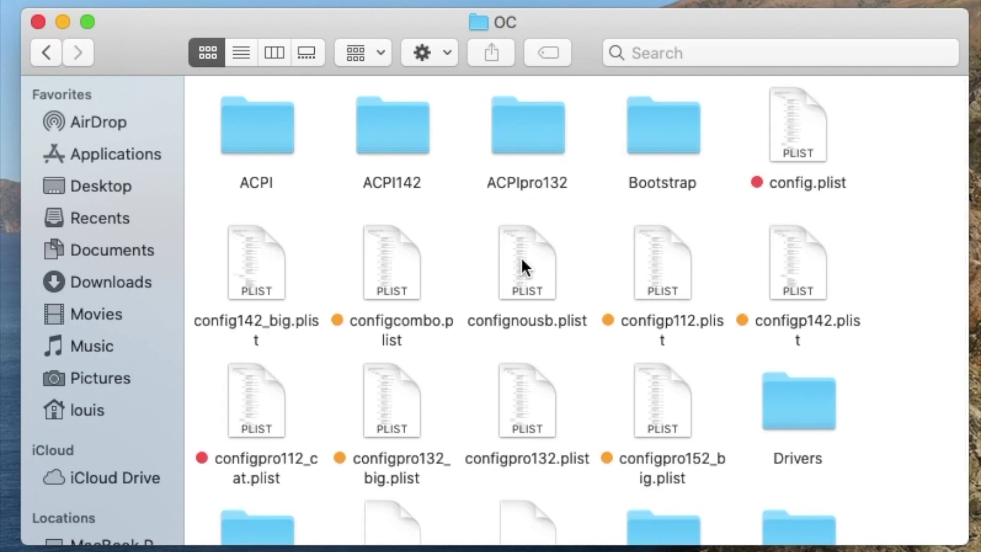
scroll(517, 277, down, 3)
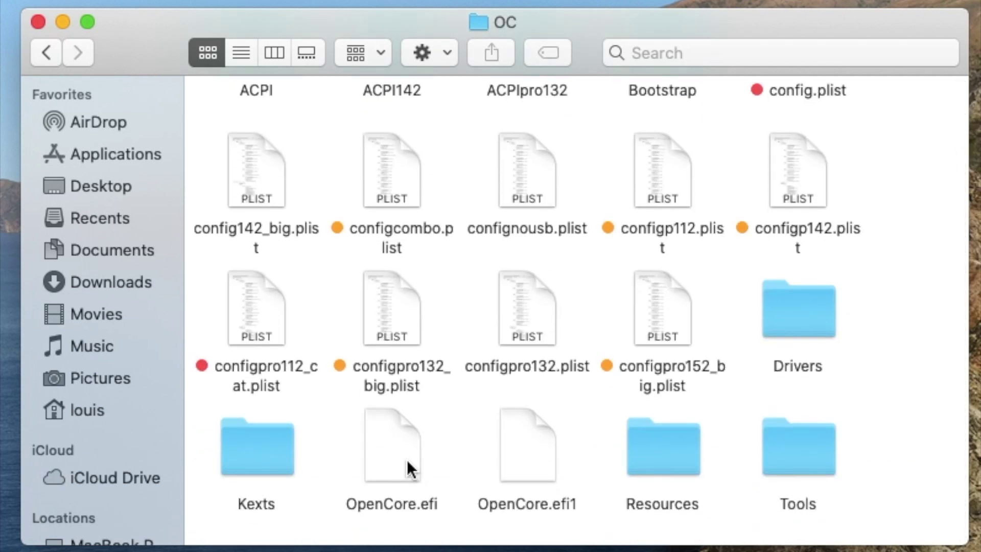
Select OpenCore.efi in the OC folder, return to the EFI folder and open its BOOT folder
click(388, 462)
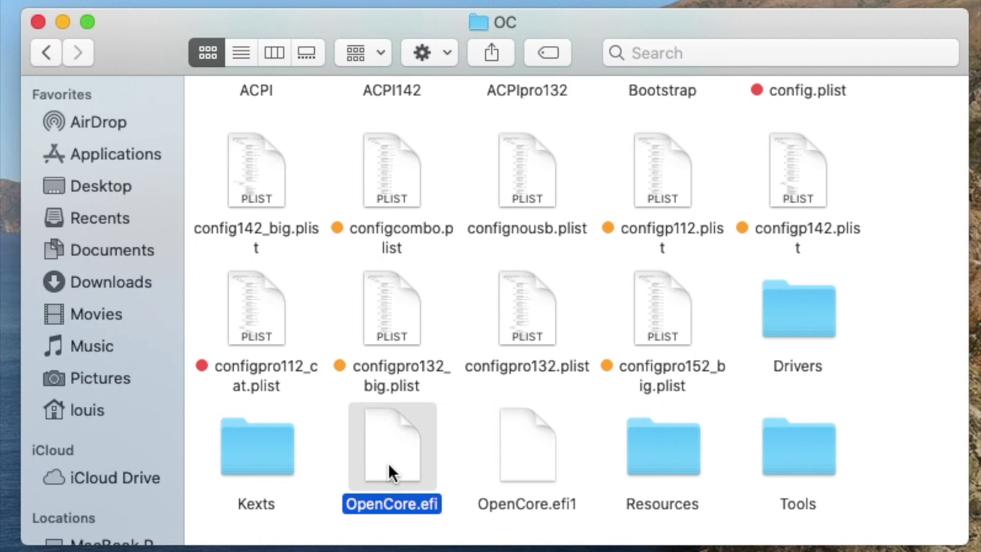
click(42, 51)
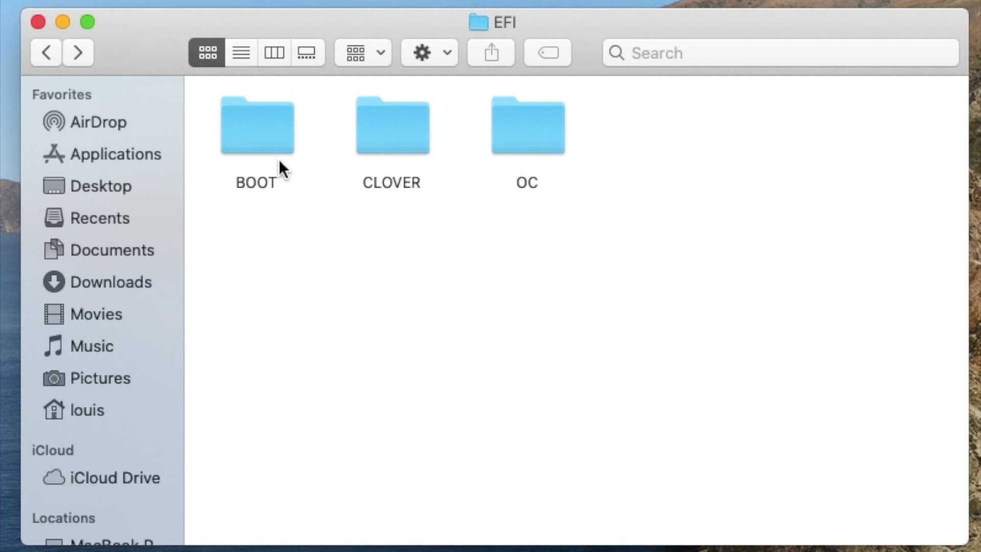
double_click(266, 132)
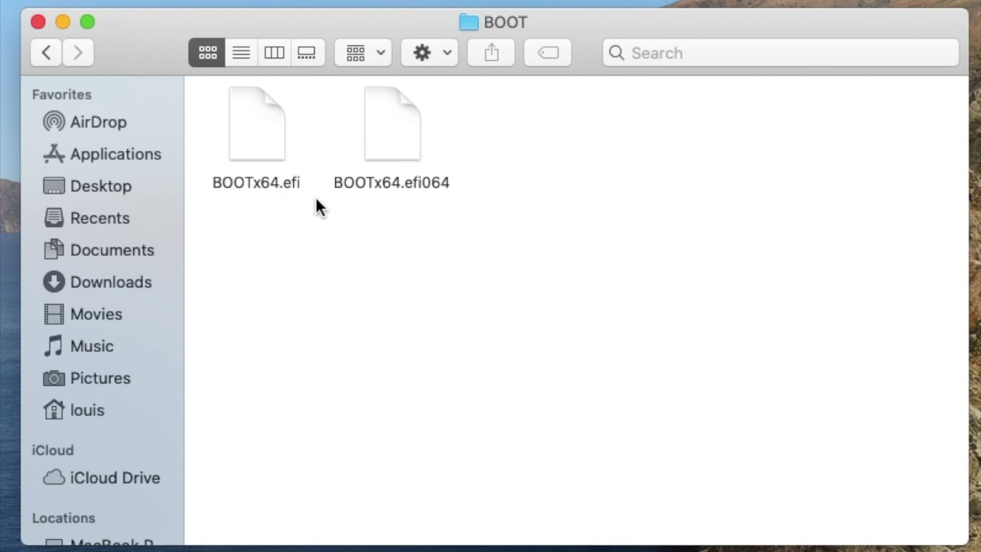
Rename the BOOTx64.efi file in the BOOT folder as BOOTx64.efi5127
click(273, 181)
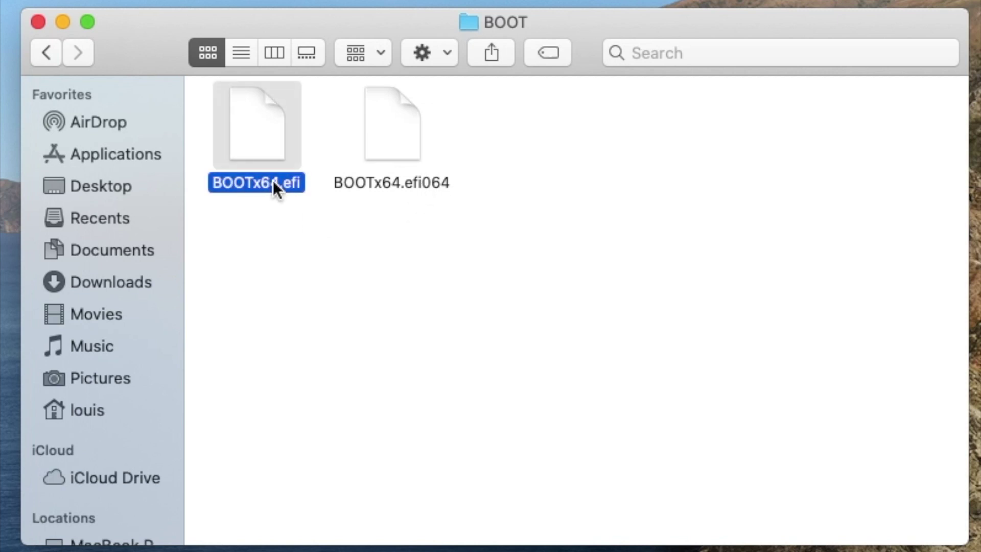
click(273, 182)
key(Right)
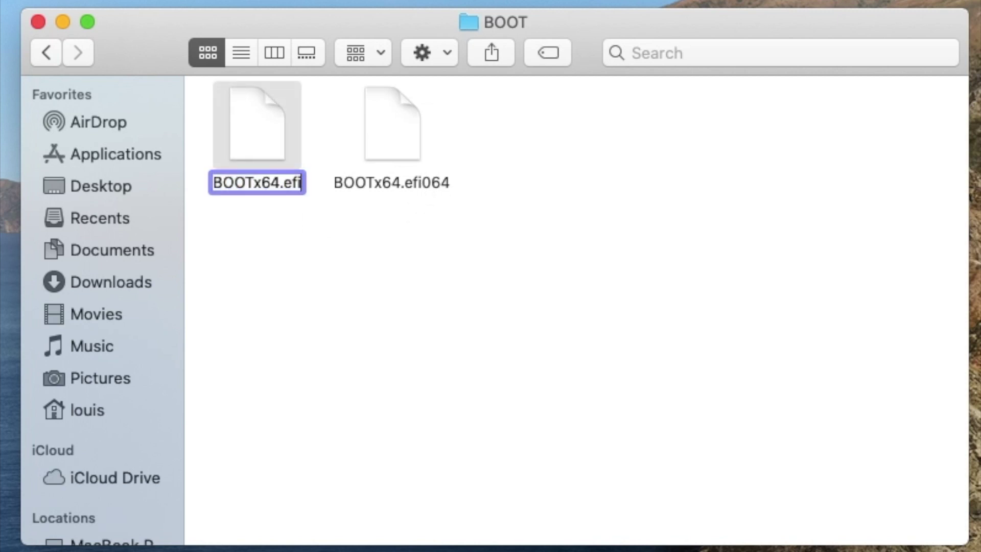
text(5127)
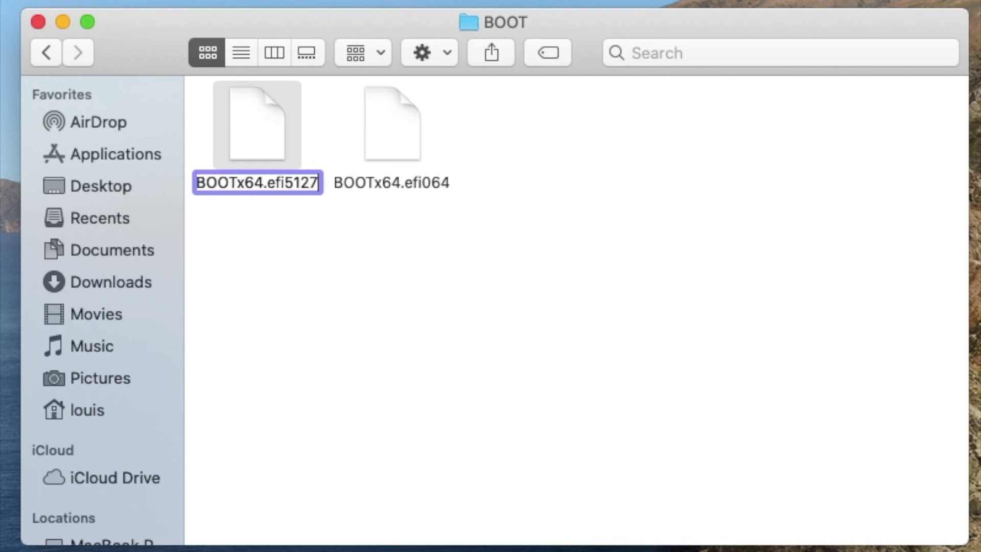
key(Return)
Rename the BOOTx64.efi064 file as BOOTx64.efi by removing the 064 suffix
click(388, 179)
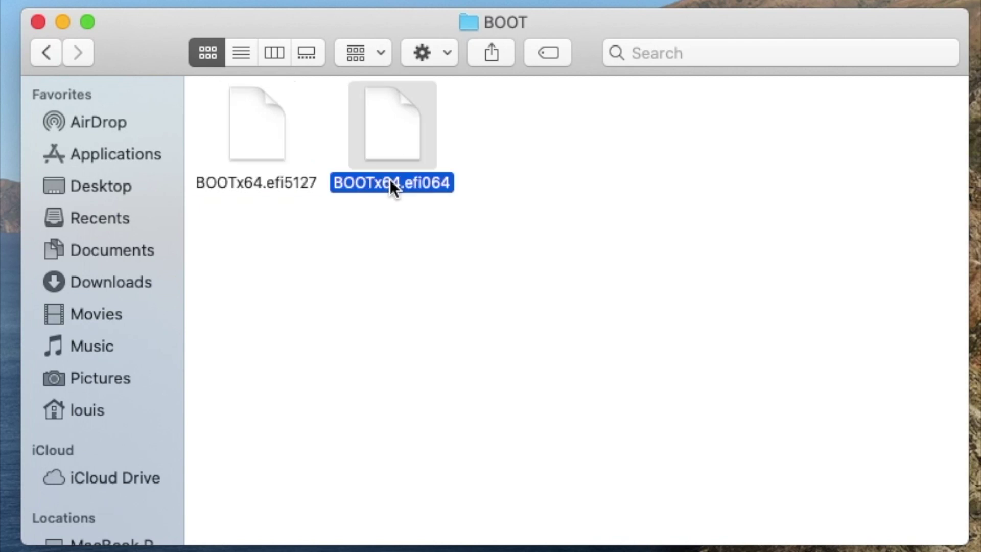
click(389, 179)
key(Right)
key(BackSpace)
key(BackSpace)
key(BackSpace)
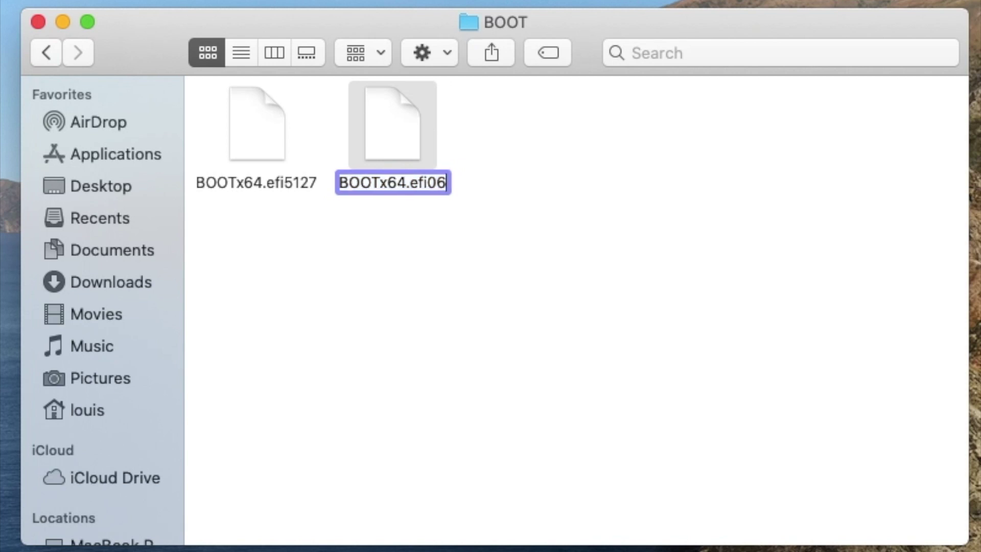
key(Return)
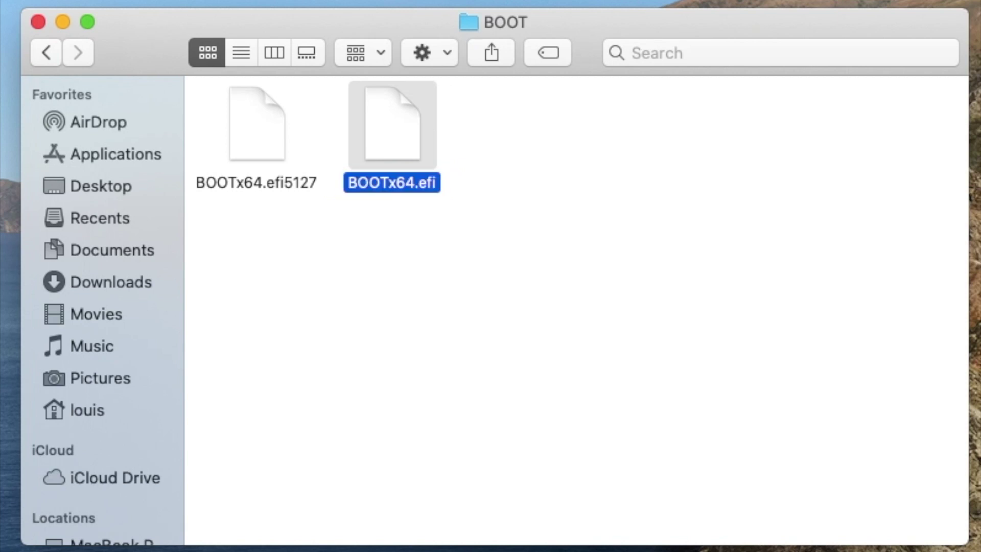
Restore the 064 suffix on the renamed BOOTx64.efi file so its name is BOOTx64.efi064
click(396, 177)
key(Right)
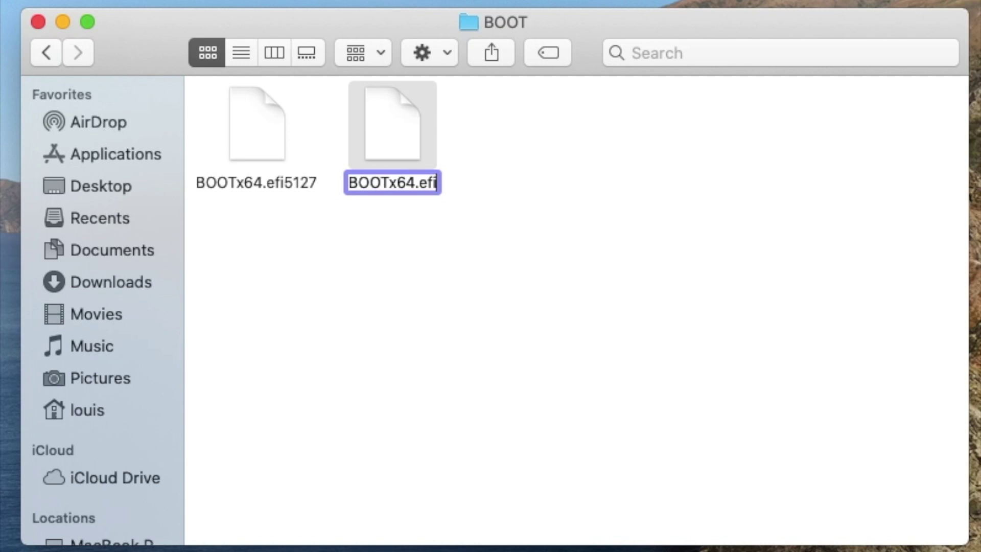
text(064)
key(Return)
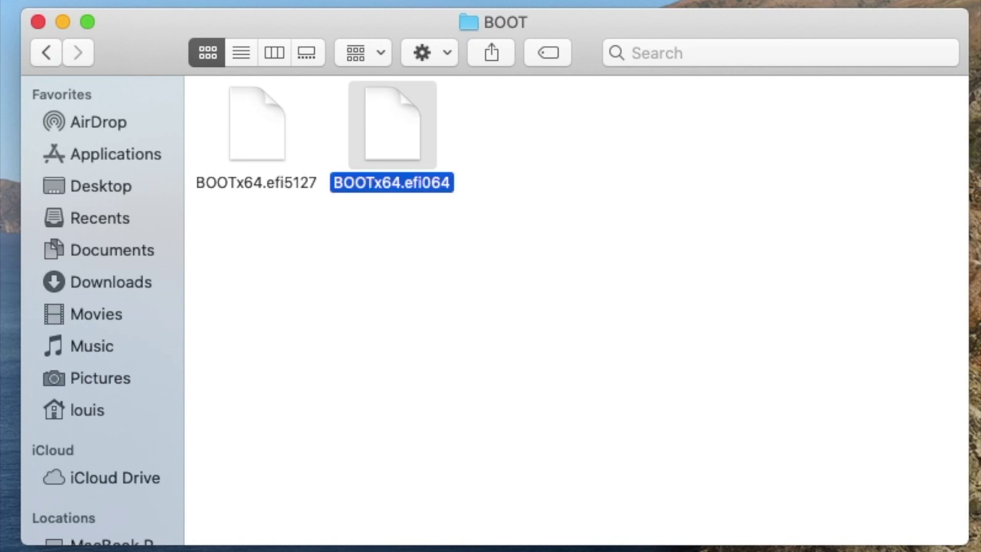
Remove the 5127 suffix from BOOTx64.efi5127 so the file is named BOOTx64.efi
click(291, 183)
key(Return)
key(Right)
key(BackSpace)
key(BackSpace)
key(BackSpace)
key(BackSpace)
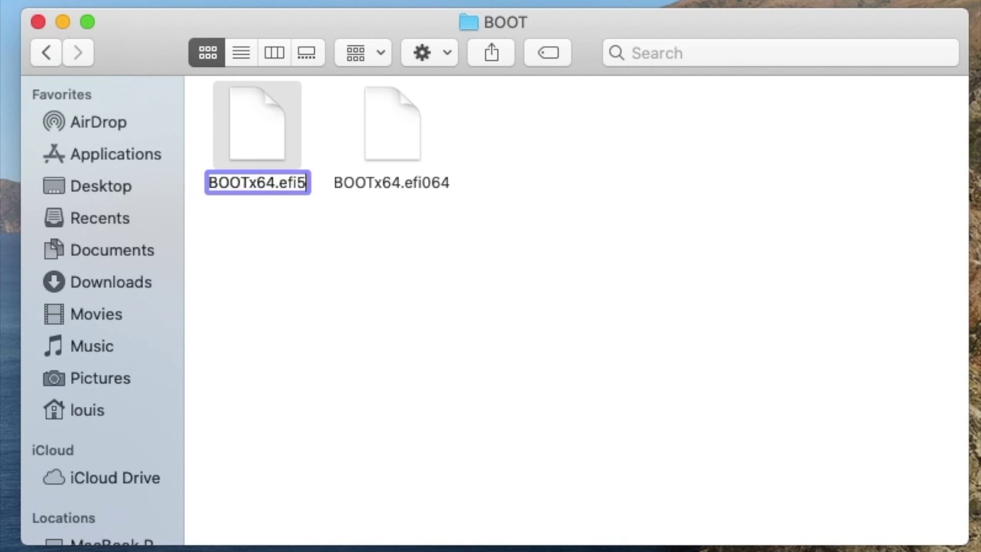
key(Return)
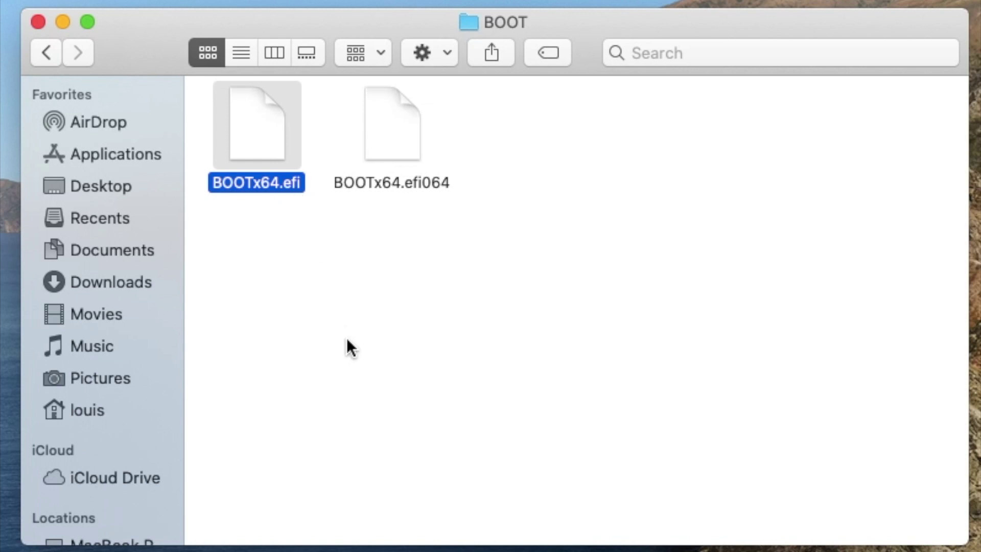
Open the CLOVER folder, examine the AML files in ACPI's patched folder and return to CLOVER
click(45, 52)
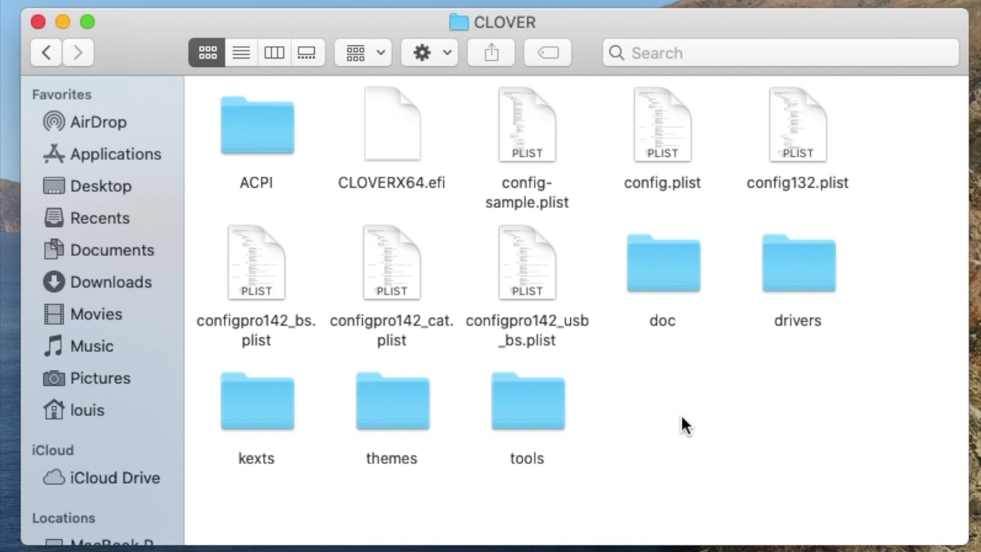
double_click(246, 134)
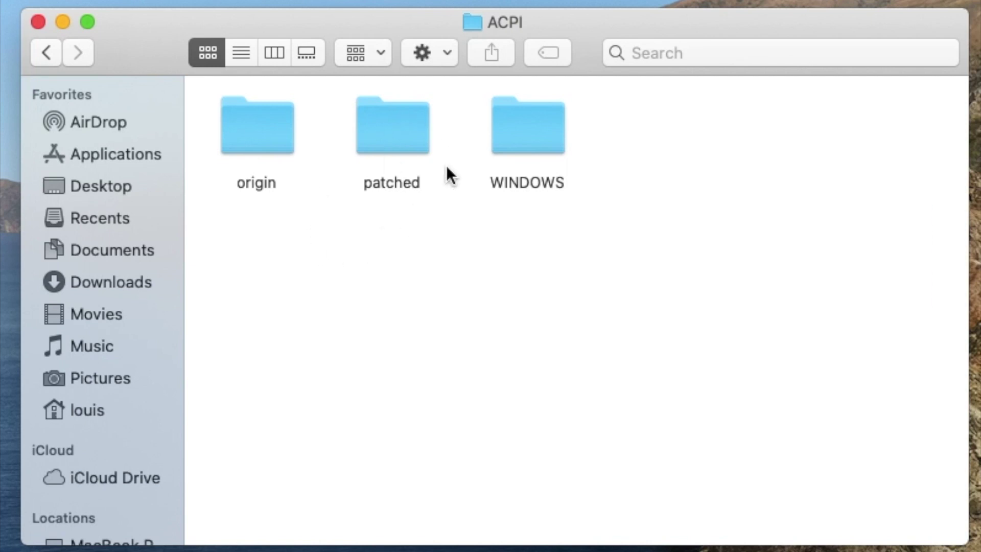
double_click(386, 125)
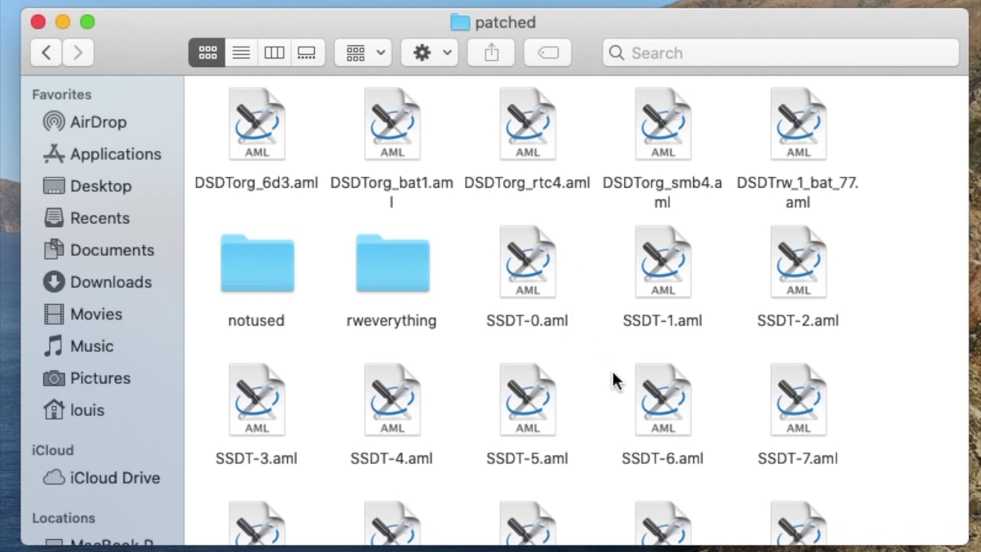
scroll(614, 381, down, 7)
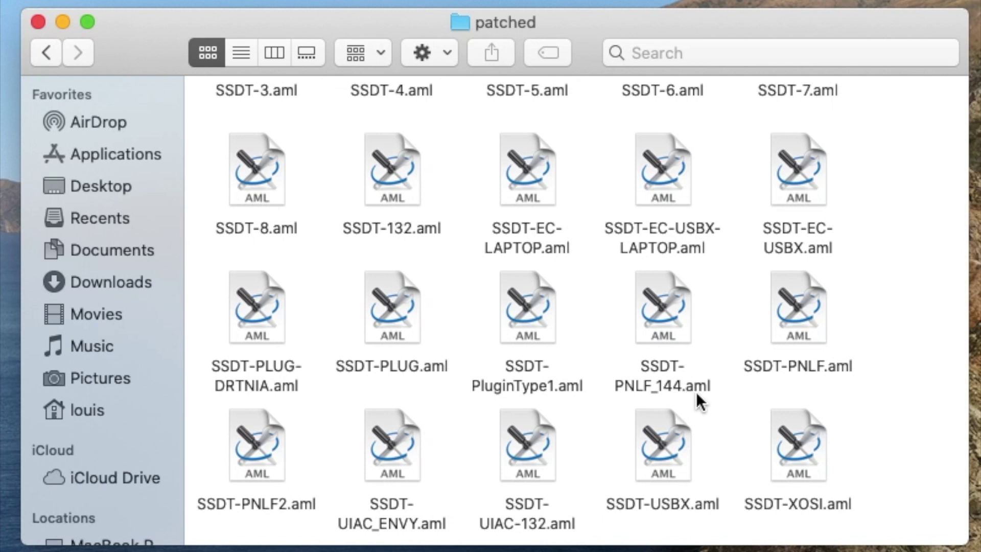
click(44, 52)
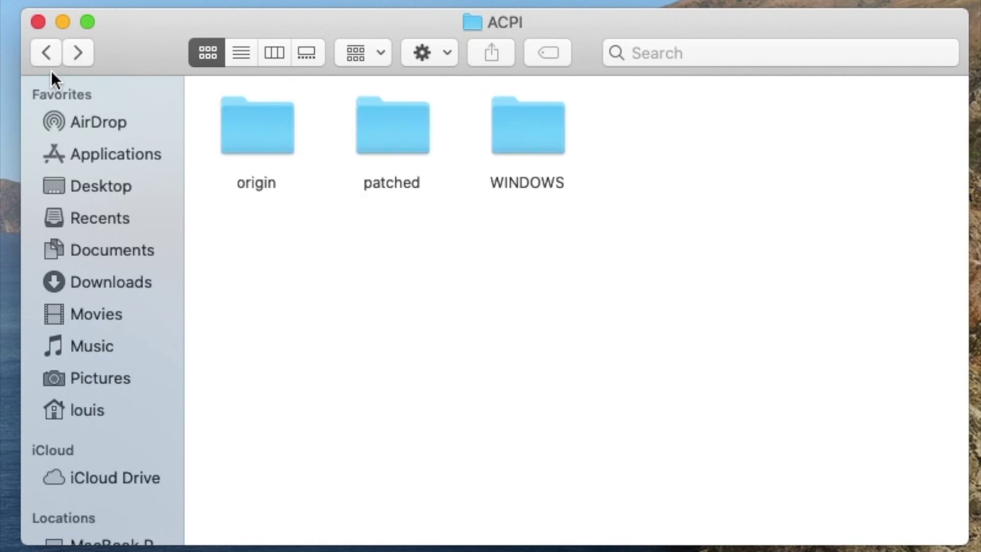
click(45, 52)
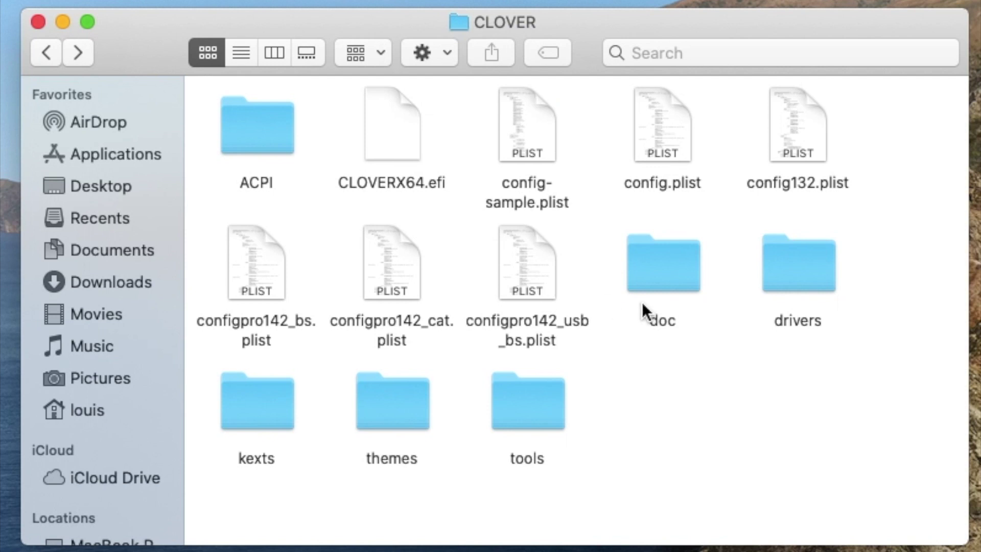
Examine the EFI driver files in the UEFI folder inside CLOVER's drivers folder and return to CLOVER
double_click(810, 270)
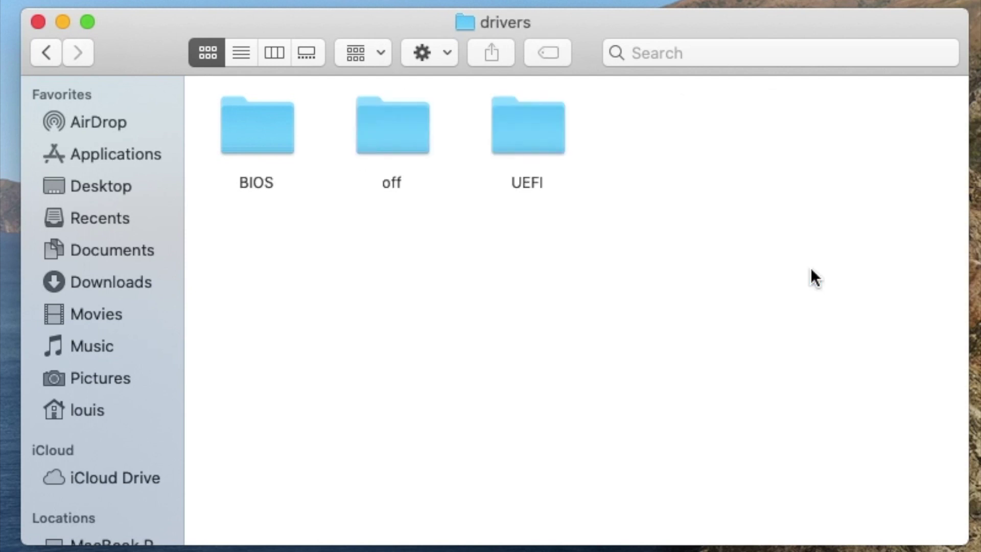
double_click(548, 129)
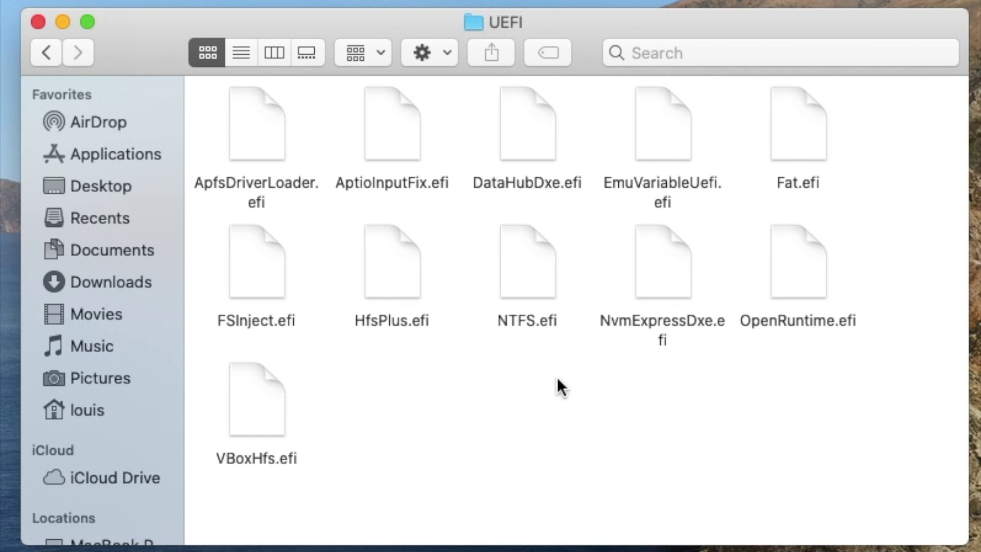
click(46, 53)
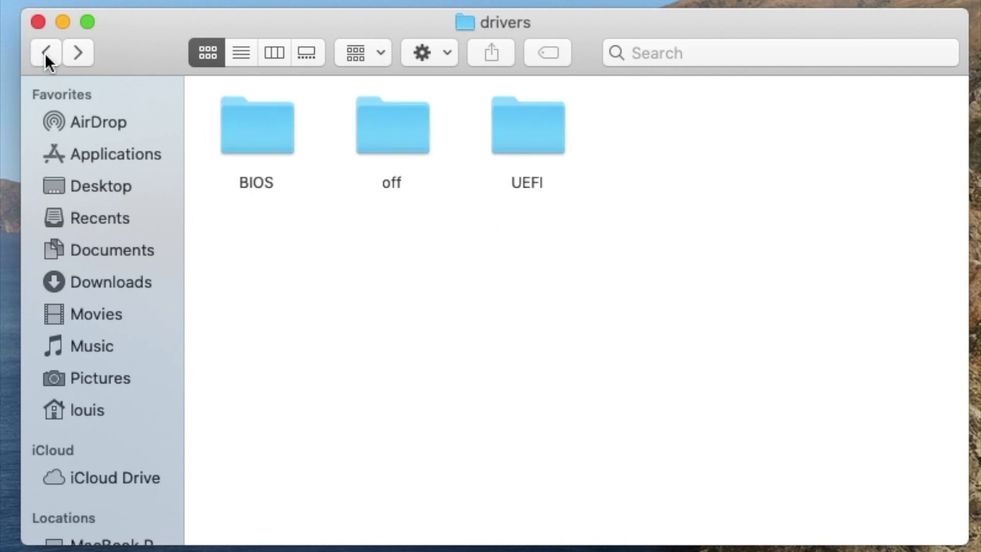
click(46, 53)
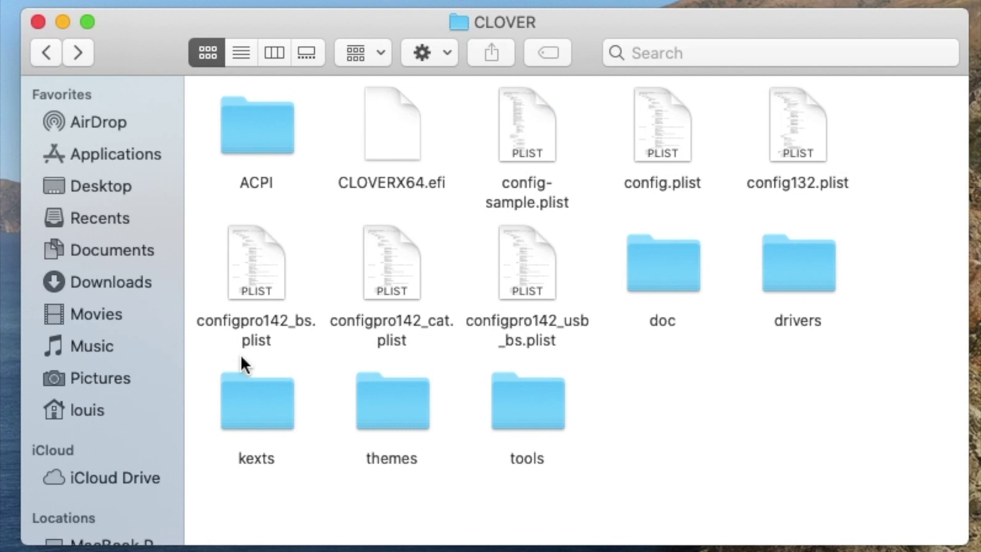
Examine the kexts in CLOVER's kexts/Other folder and the theme folders in themes, returning to CLOVER
double_click(259, 419)
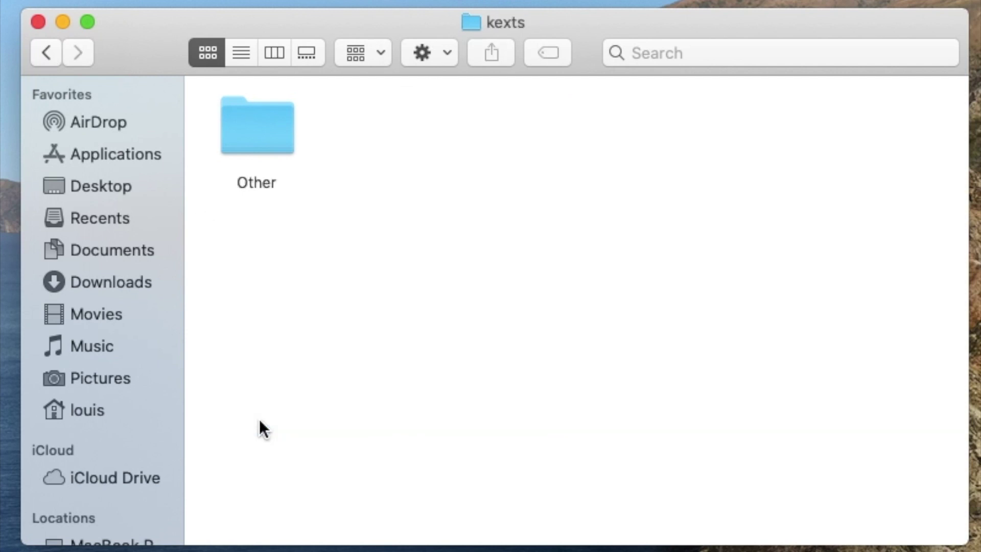
double_click(262, 140)
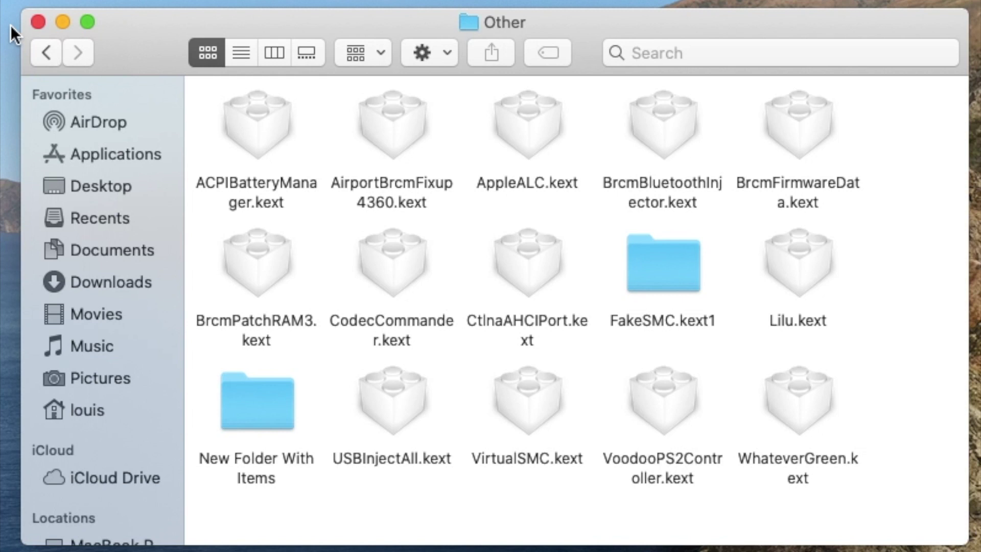
click(48, 53)
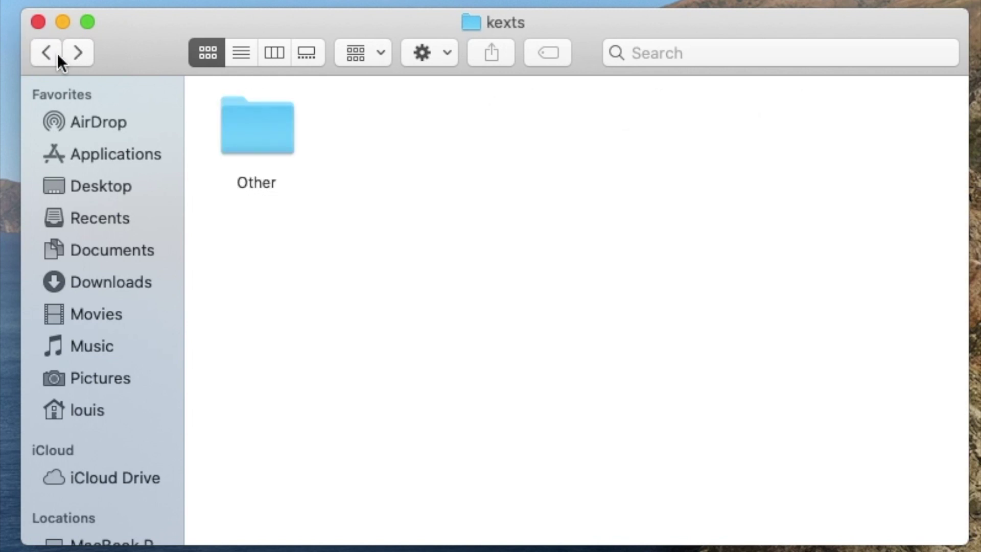
click(51, 52)
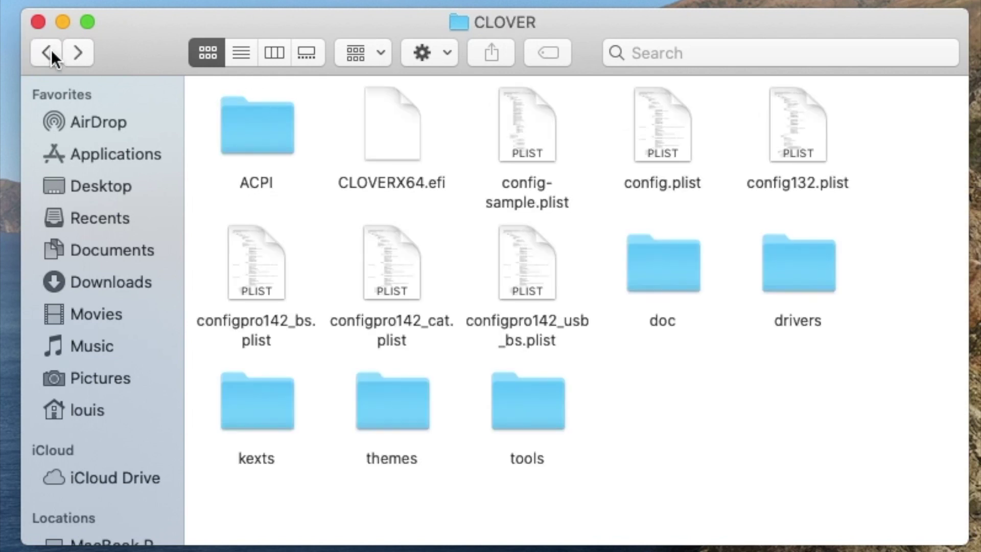
double_click(391, 400)
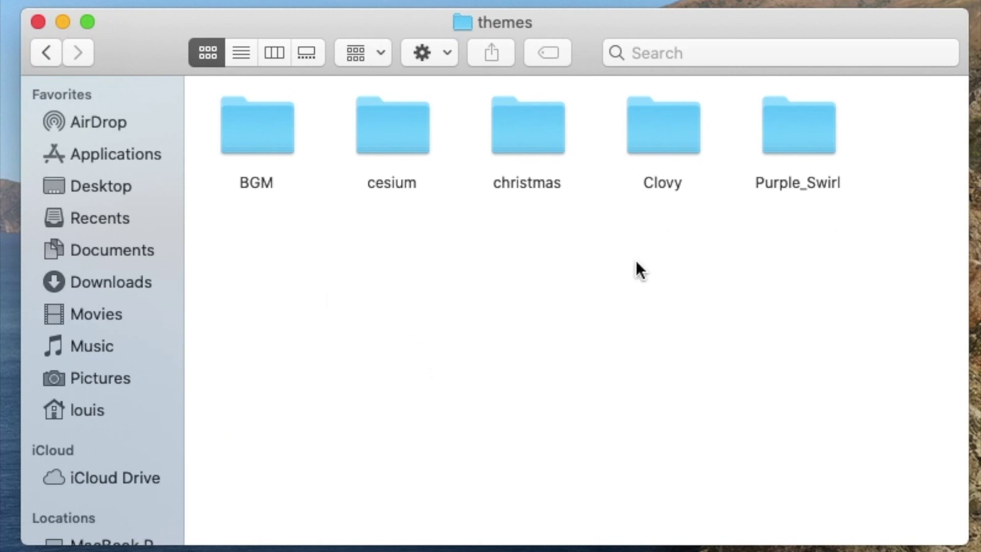
click(46, 53)
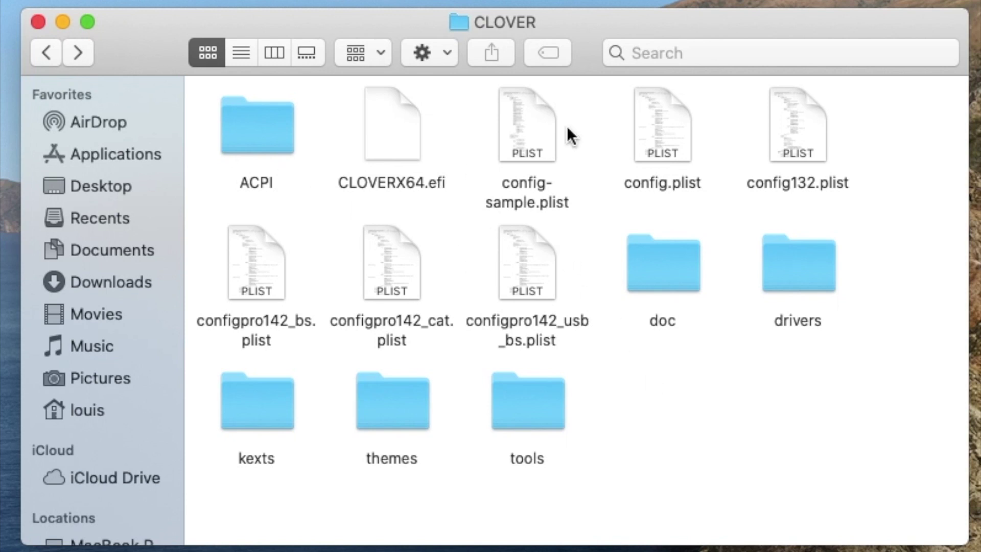
Open the config.plist file in the CLOVER folder and bring the folder window back to the front
click(669, 187)
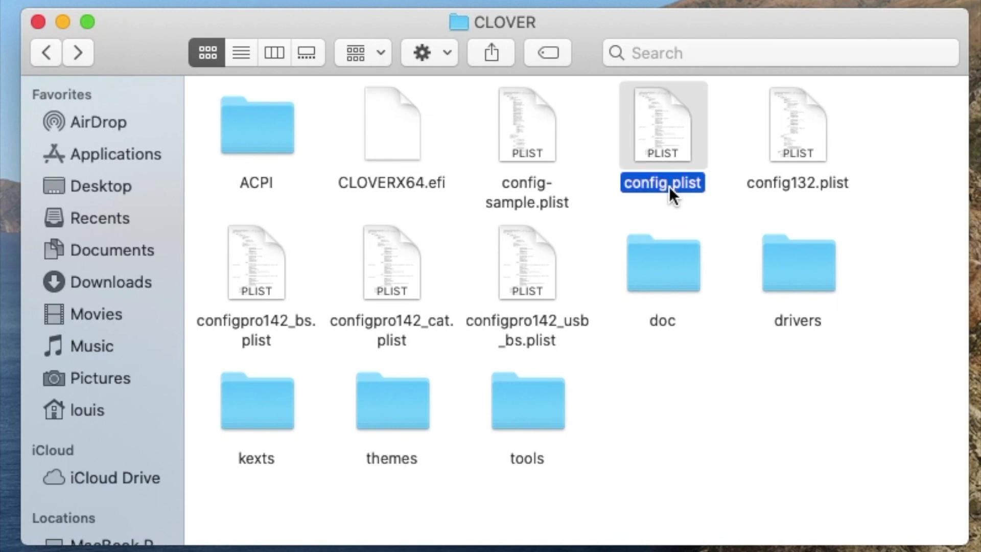
double_click(666, 134)
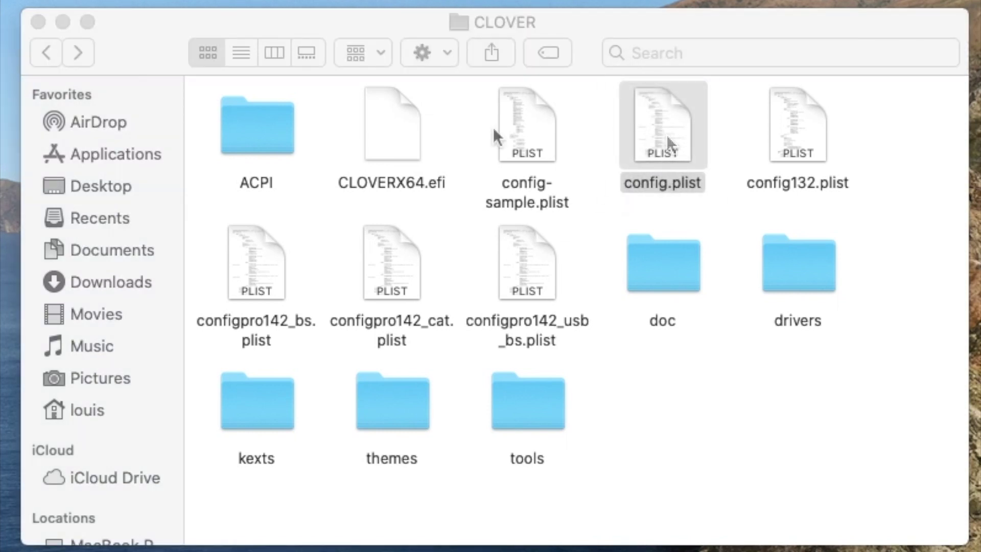
click(127, 53)
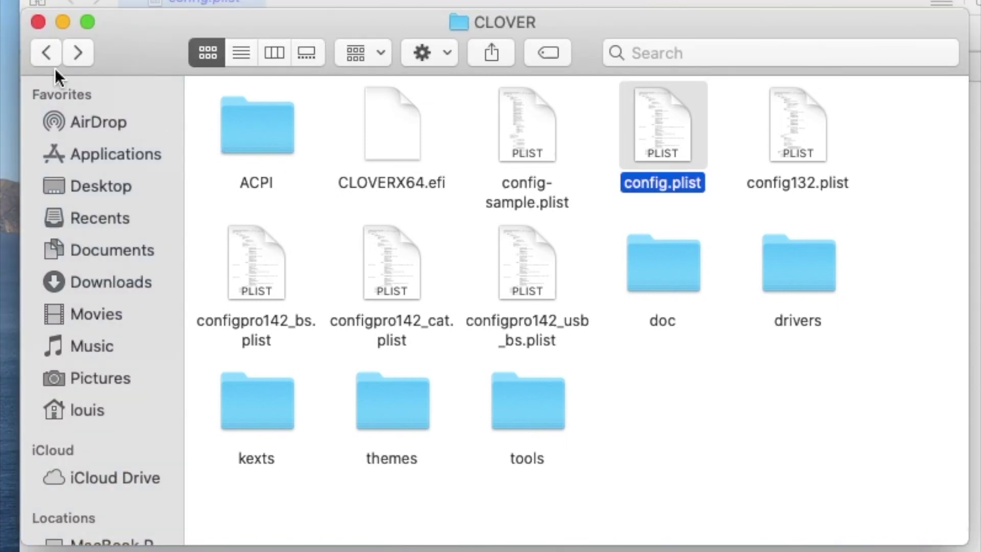
Return to the EFI folder, open OC and examine its folders and config plist files
click(46, 53)
click(46, 54)
double_click(263, 241)
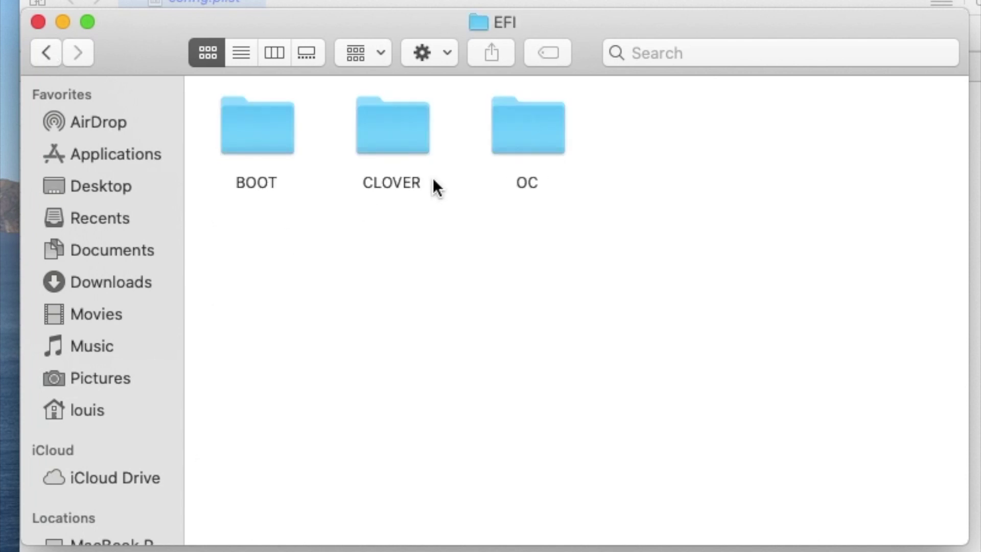
double_click(541, 139)
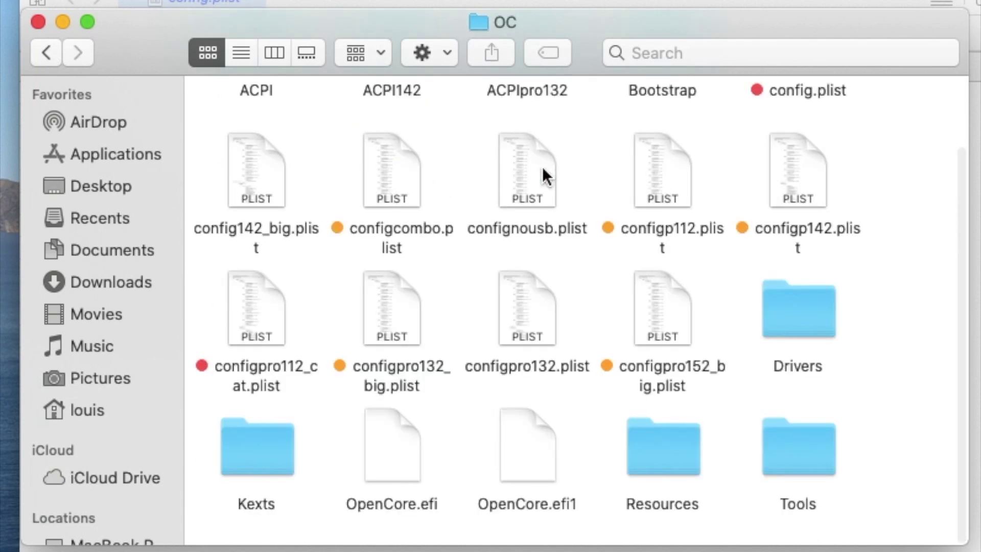
scroll(551, 261, up, 3)
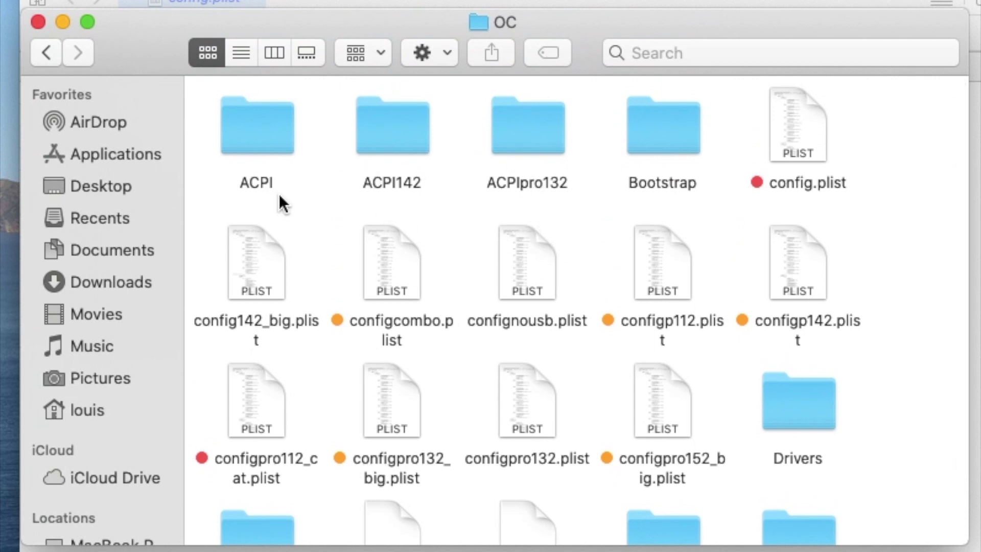
Examine the AML files in OC's ACPI folder through to the end of the list and return to OC
double_click(259, 132)
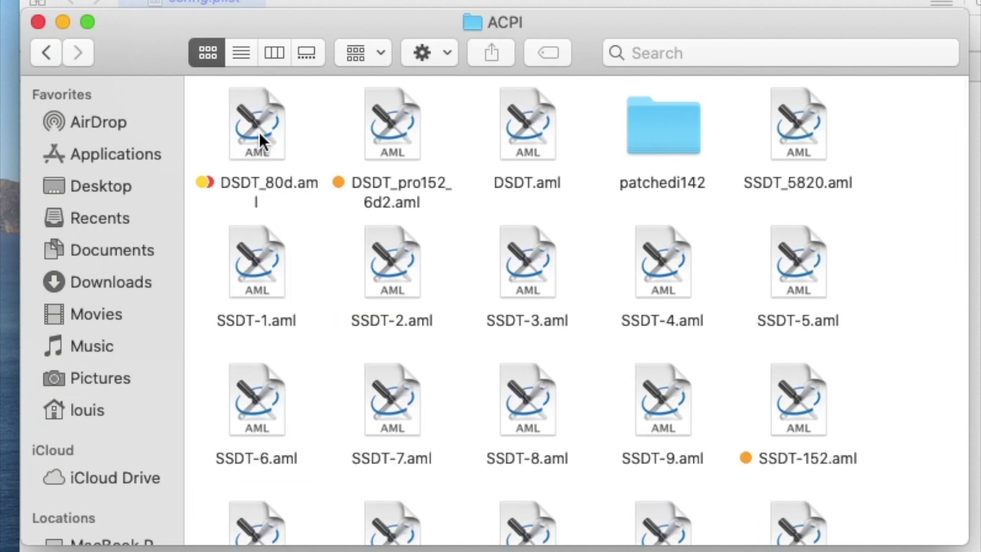
scroll(389, 295, down, 10)
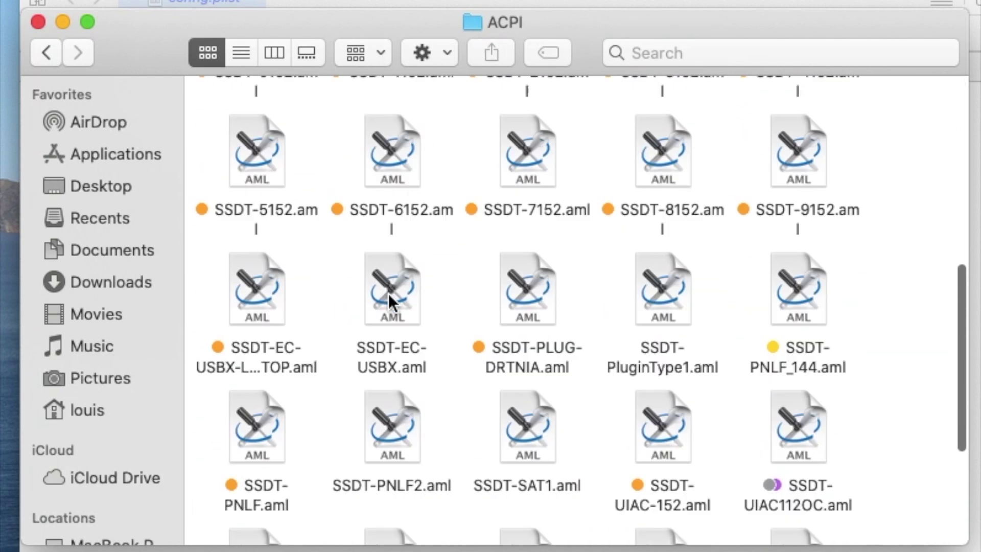
scroll(501, 357, down, 5)
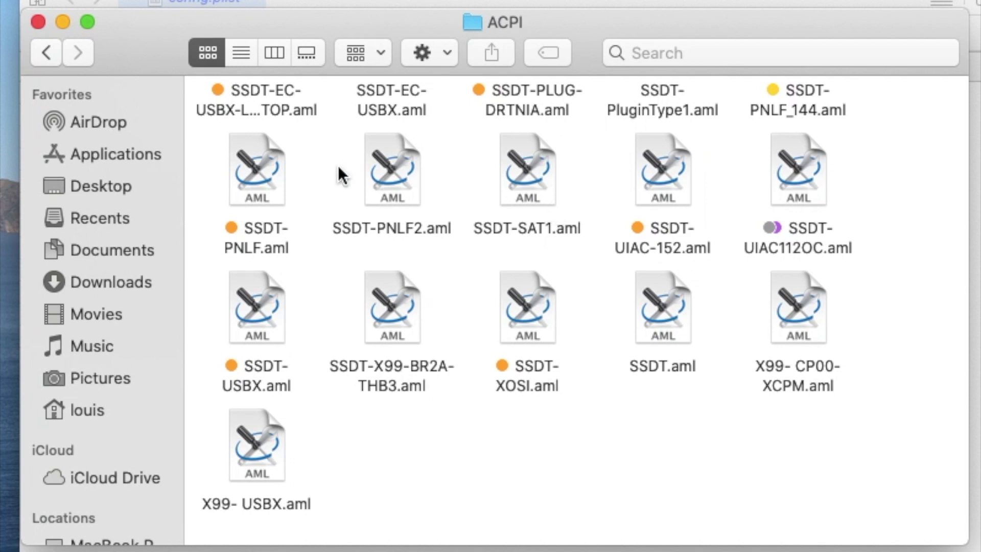
click(45, 54)
Examine the EFI driver files in OC's Drivers folder and return to OC
scroll(311, 233, down, 2)
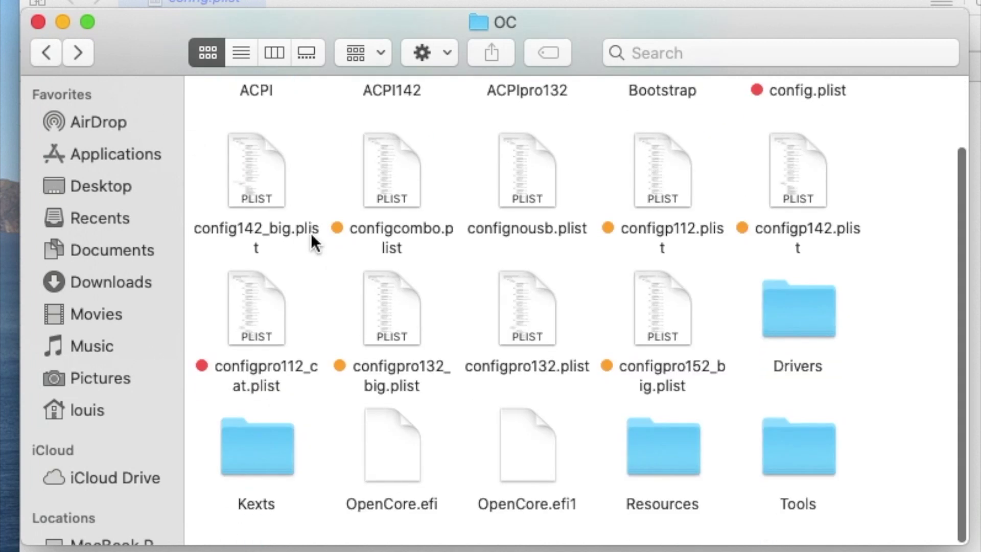
double_click(794, 299)
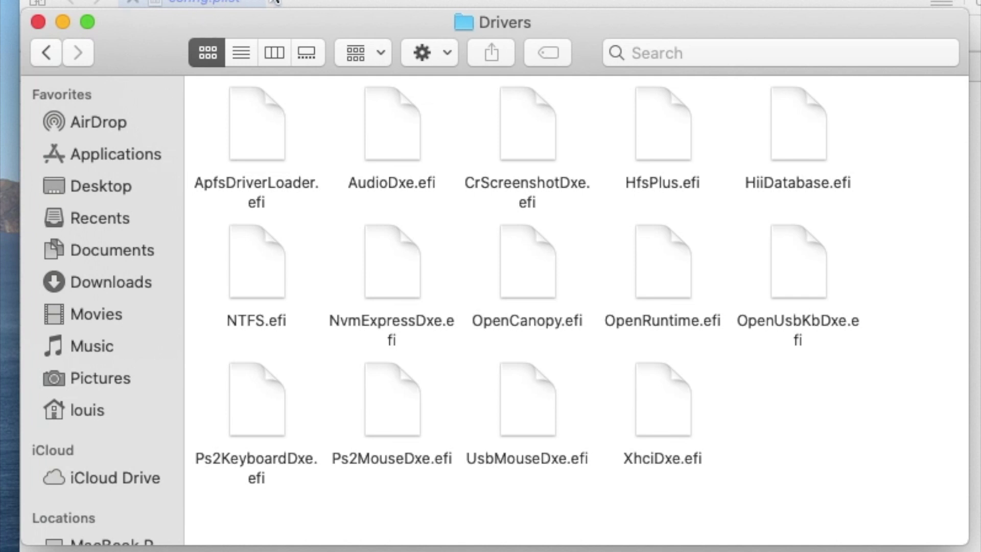
click(46, 53)
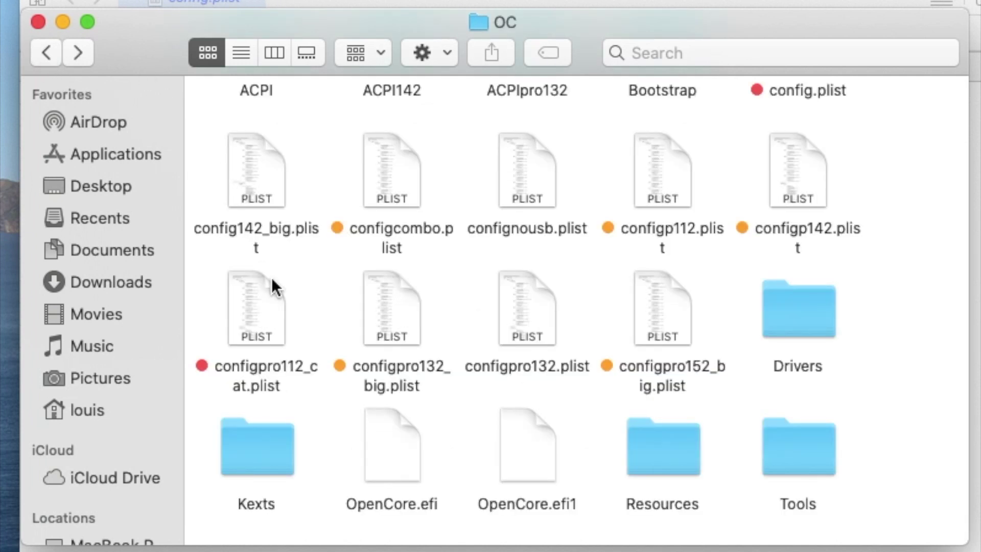
Examine the kexts in OC's Kexts folder, including VoodooI2CSynaptics.kext, and return to OC
double_click(266, 431)
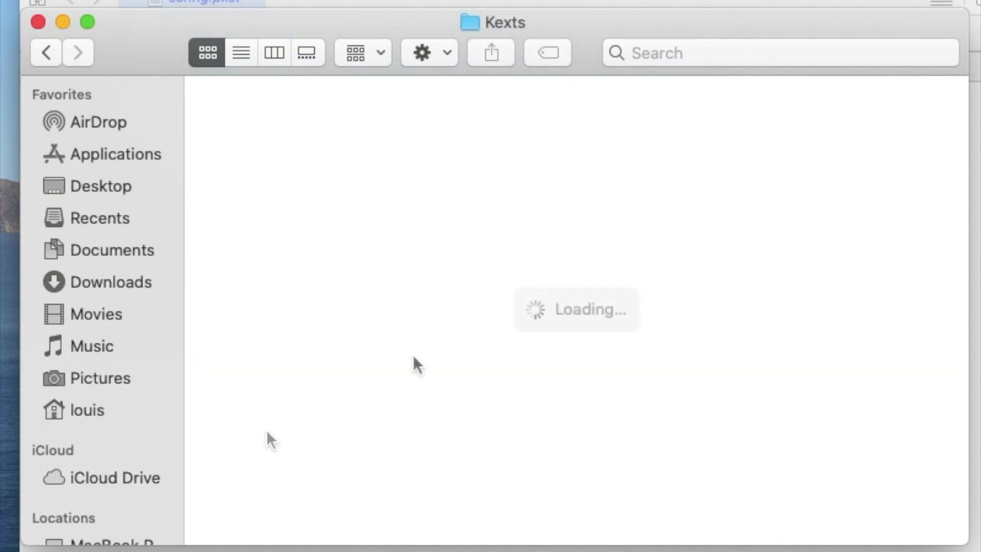
scroll(414, 357, down, 10)
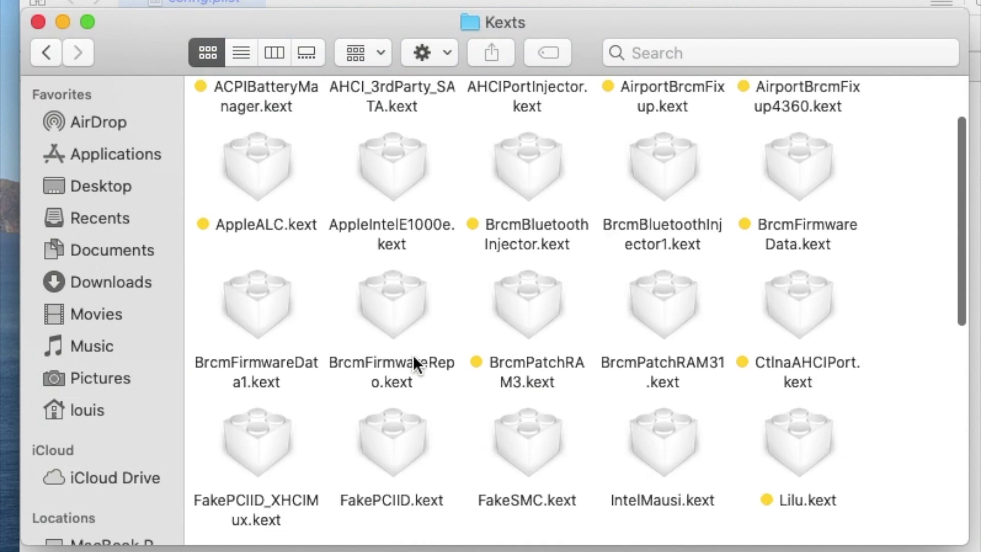
scroll(413, 355, down, 5)
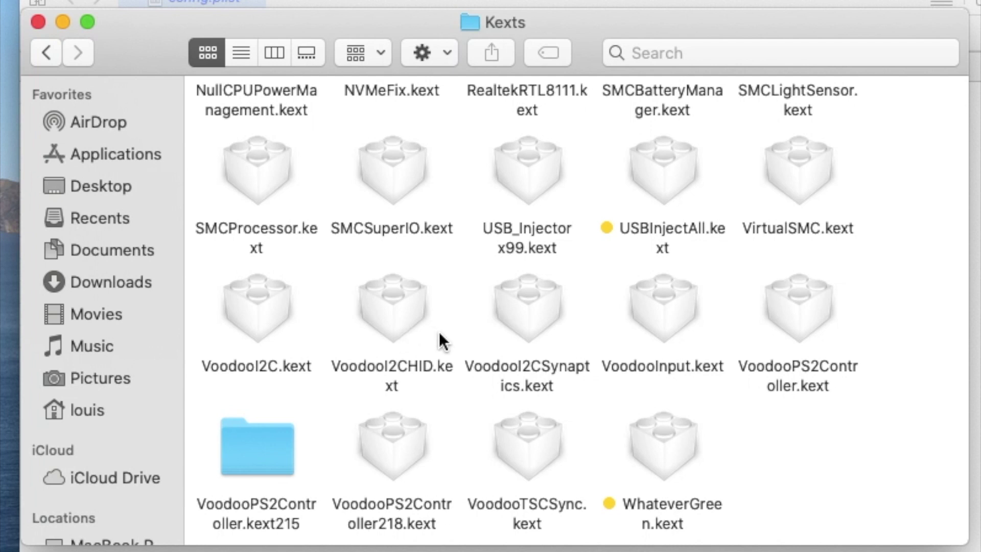
click(531, 311)
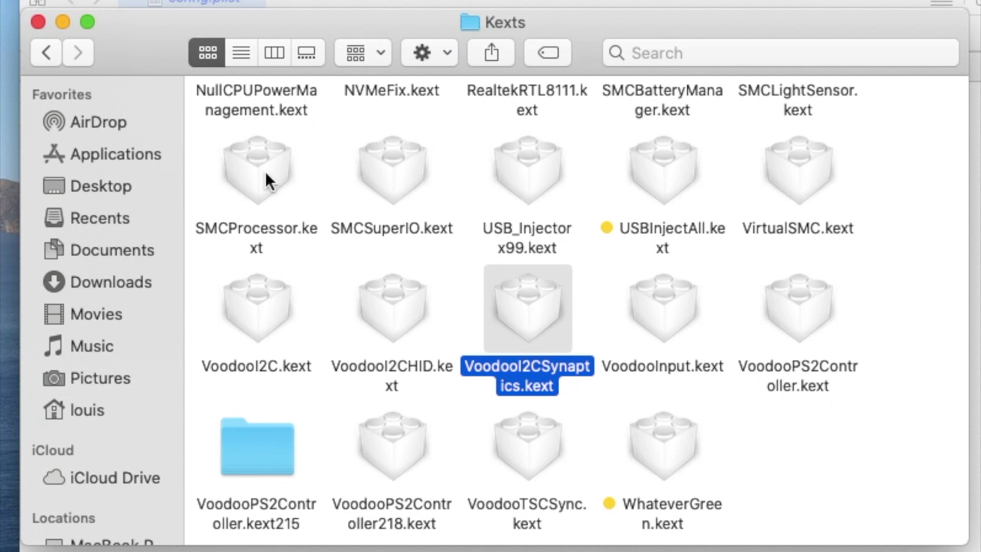
click(46, 53)
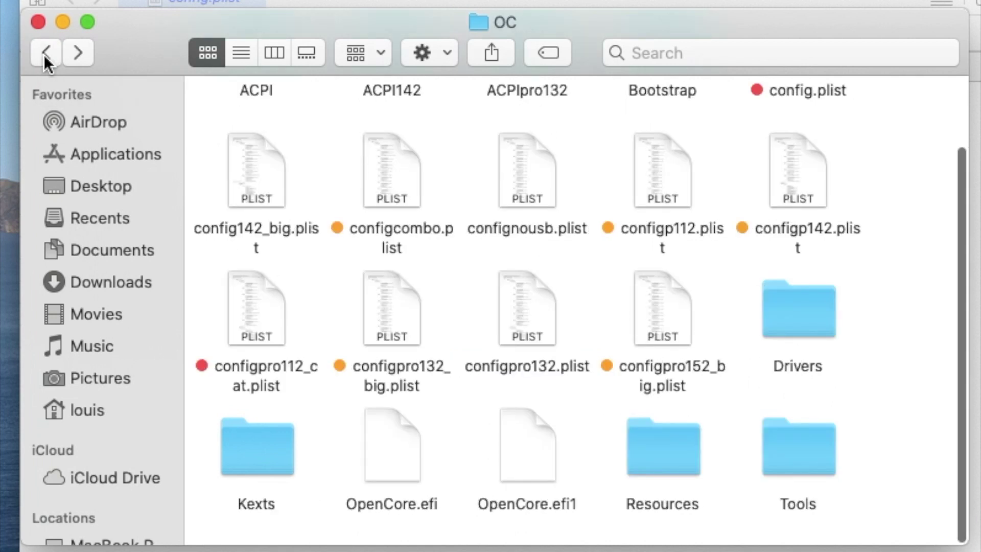
Open OC's Resources folder, examine the sound files in its Audio subfolder and return to Resources
double_click(664, 460)
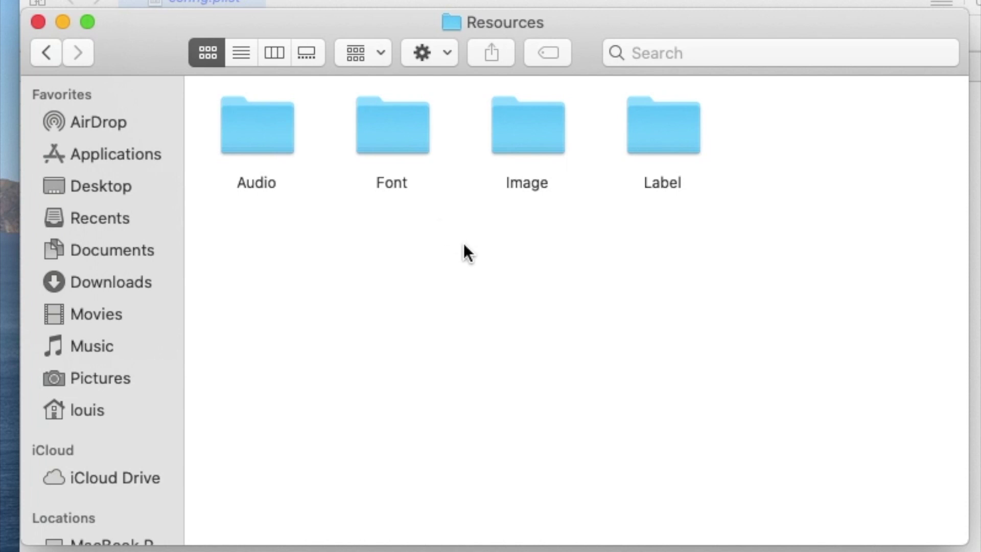
click(265, 132)
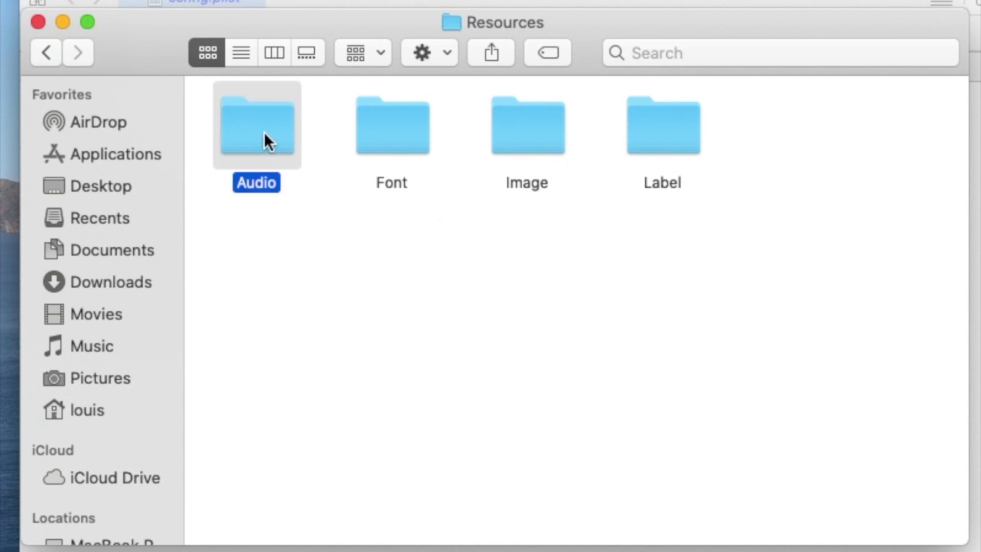
double_click(265, 131)
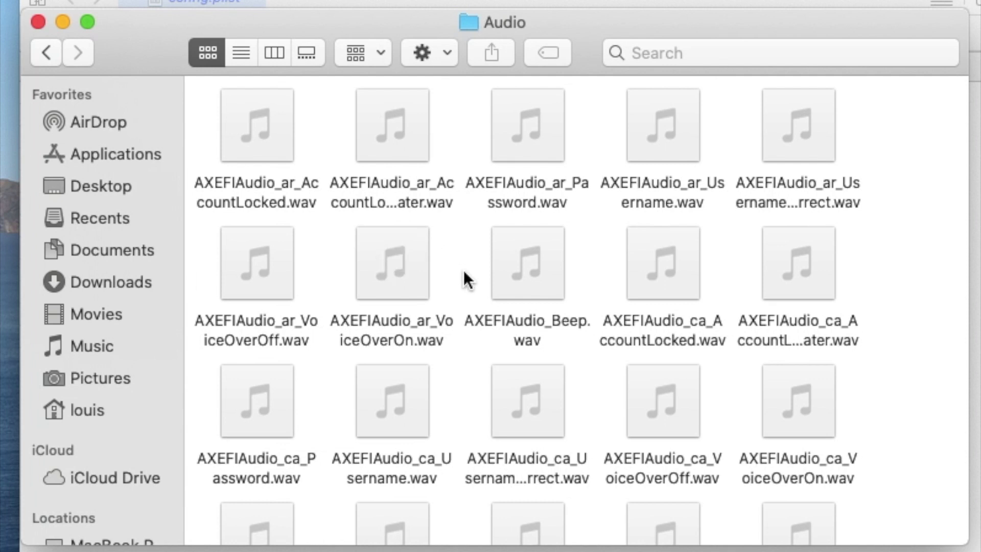
click(45, 54)
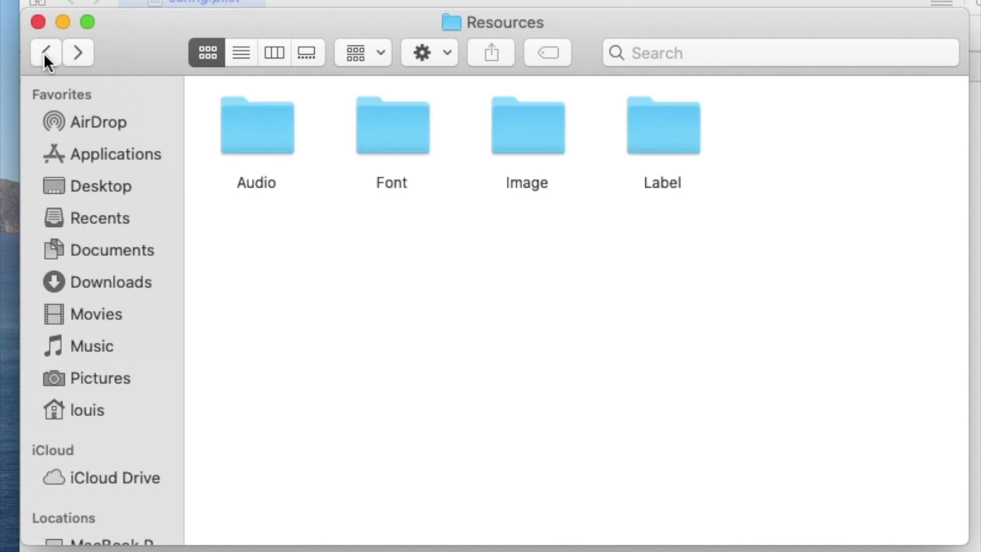
click(262, 142)
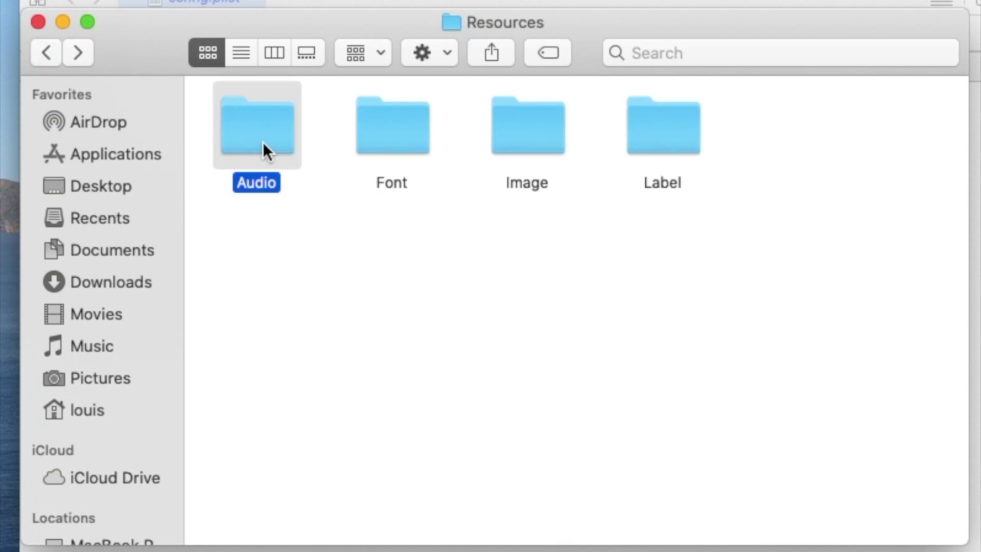
key(super+Tab)
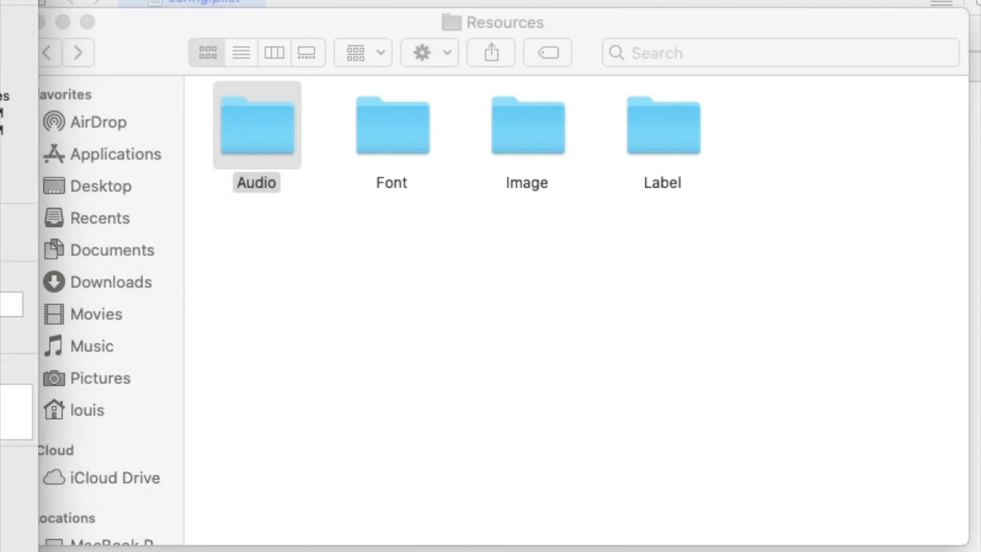
key(super+Tab)
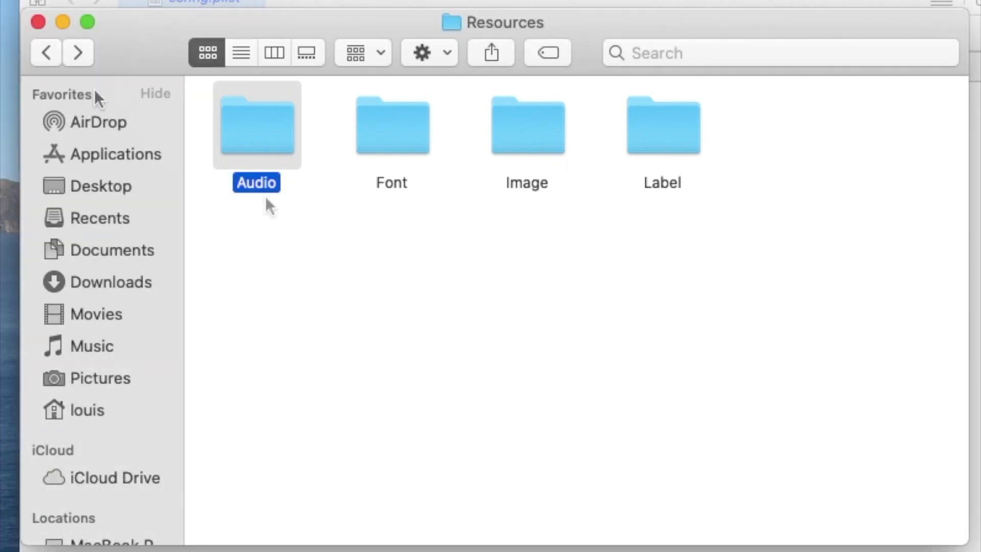
click(255, 134)
double_click(254, 133)
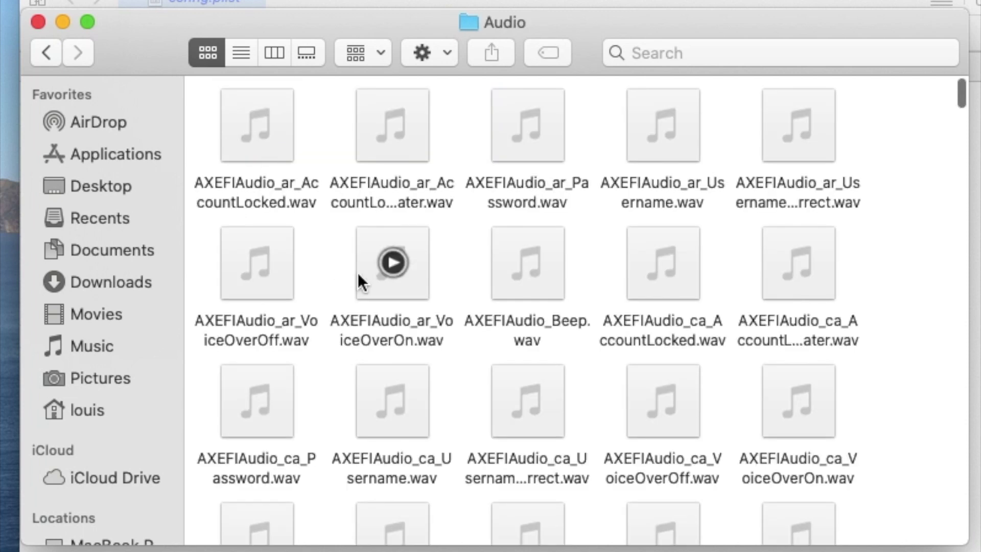
click(45, 54)
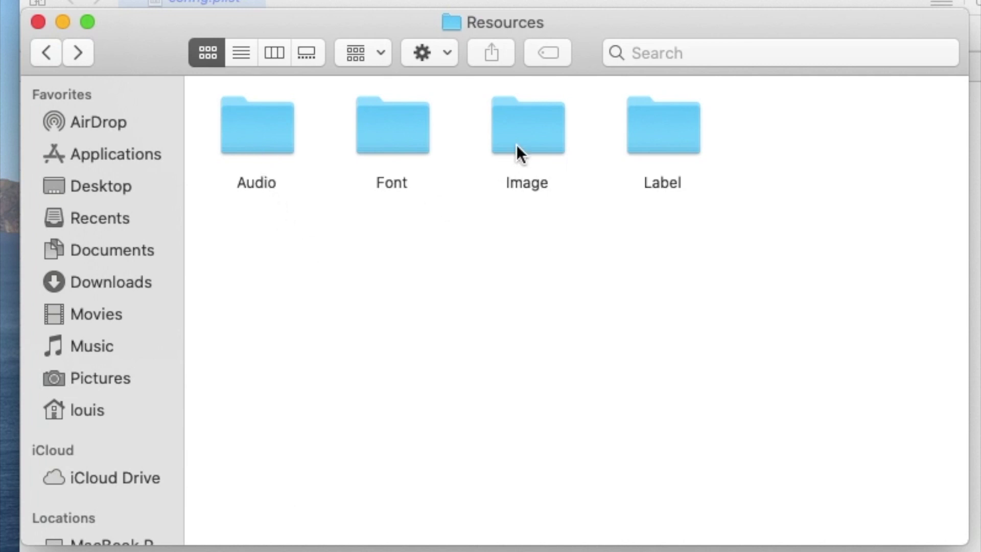
Examine the boot picker icons in the Image folder of Resources and go back up to OC
double_click(533, 134)
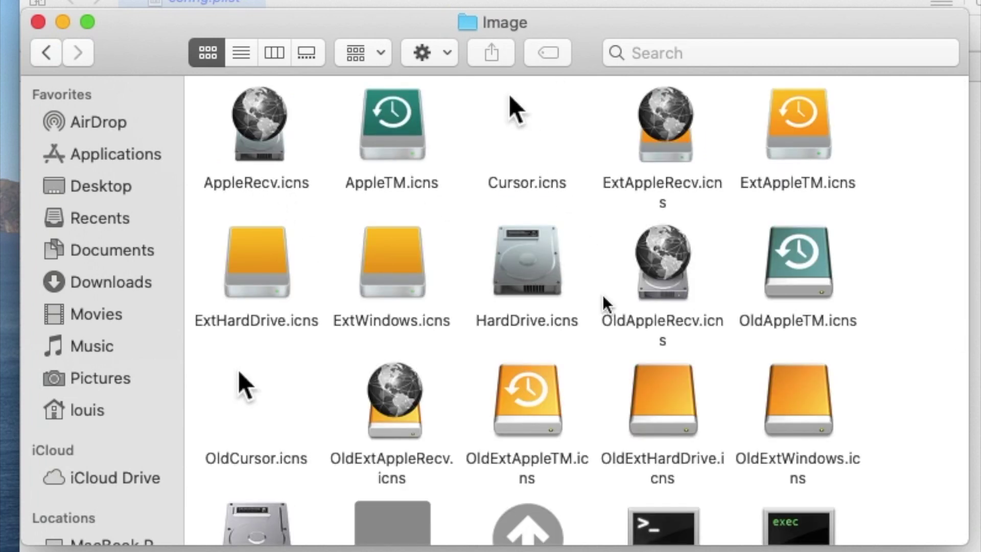
scroll(604, 304, down, 5)
scroll(604, 304, up, 5)
click(47, 52)
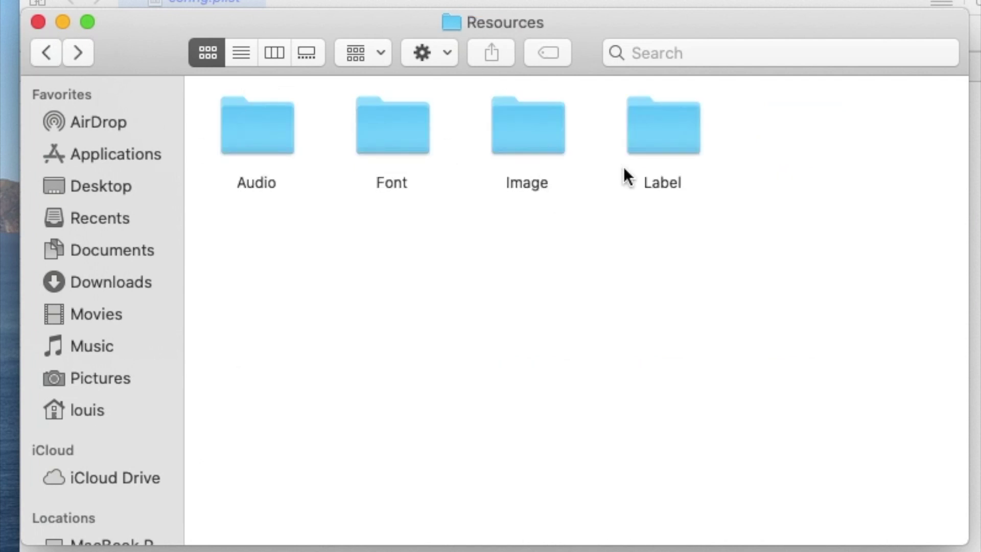
key(cmd+[)
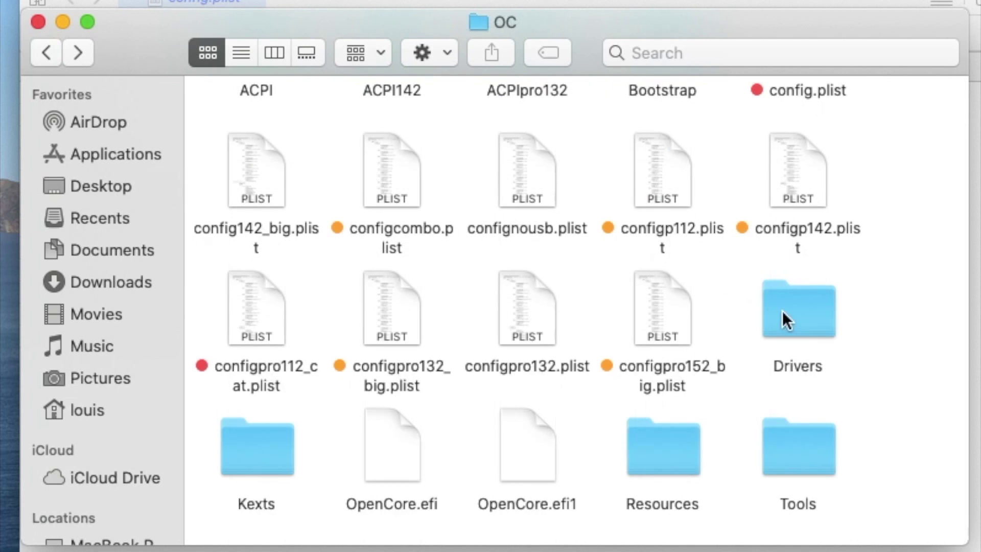
Check OpenCanopy.efi in OC's Drivers folder, then return to the EFI folder and open CLOVER
double_click(798, 319)
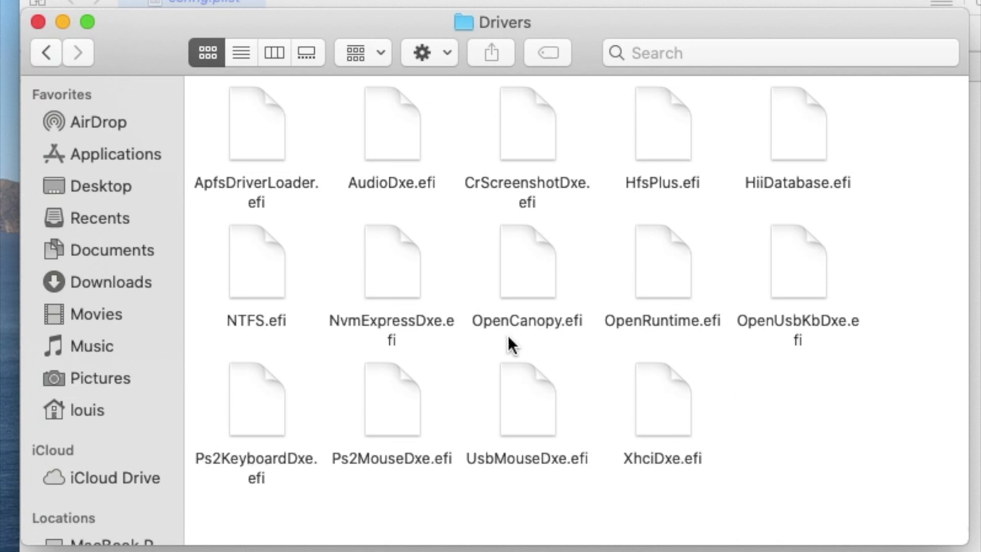
click(539, 320)
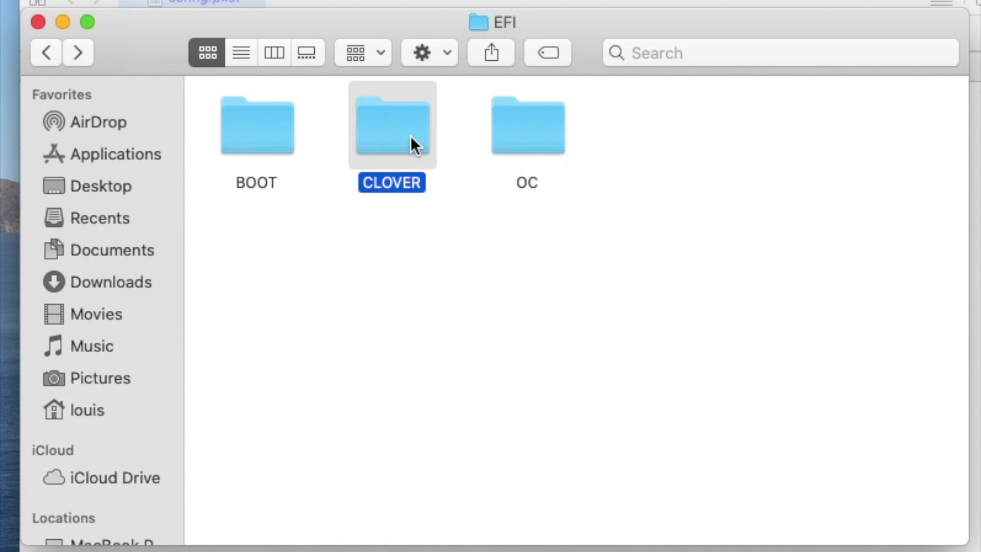
double_click(409, 132)
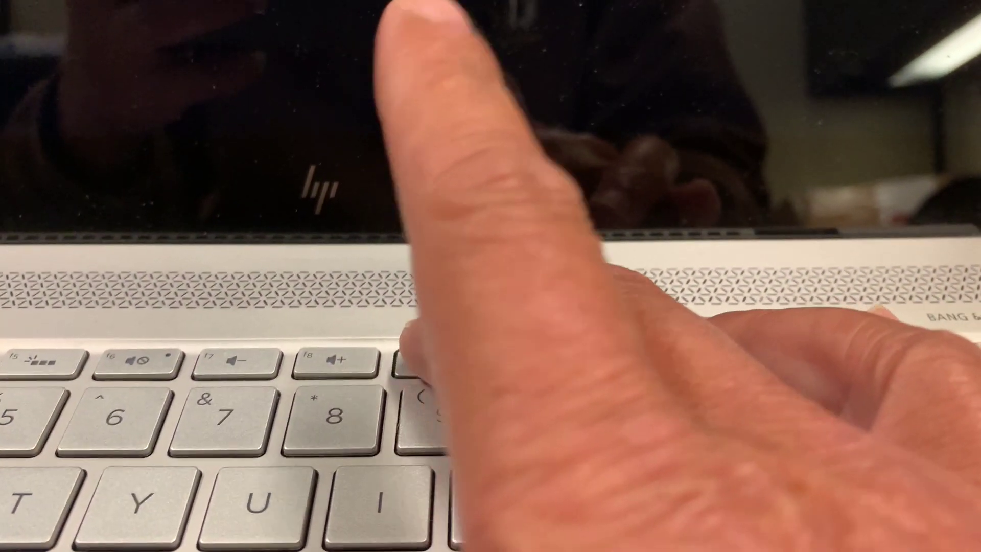
Open the laptop's boot options, choose Boot From EFI File and select the NVMe drive's EFI volume
key(F9)
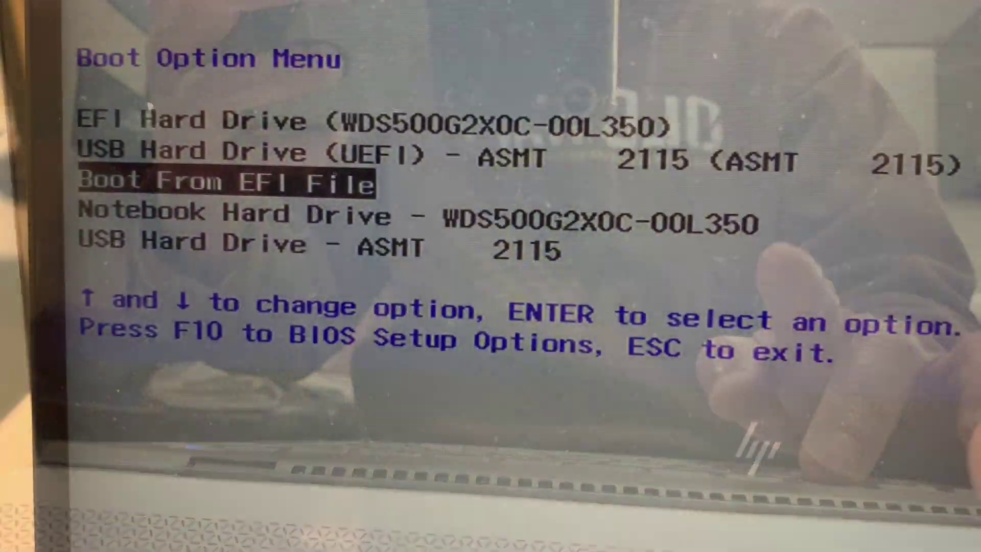
key(Return)
key(Down)
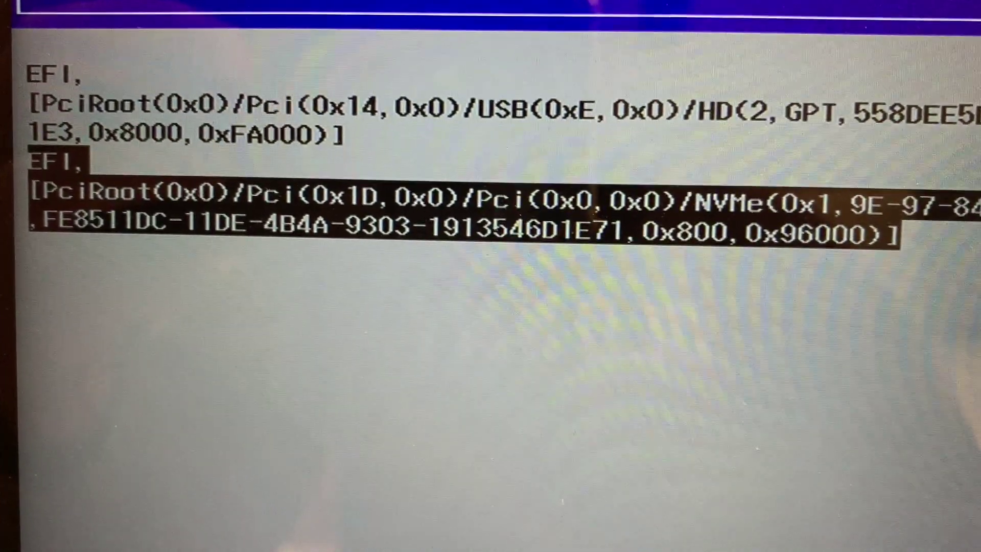
key(Return)
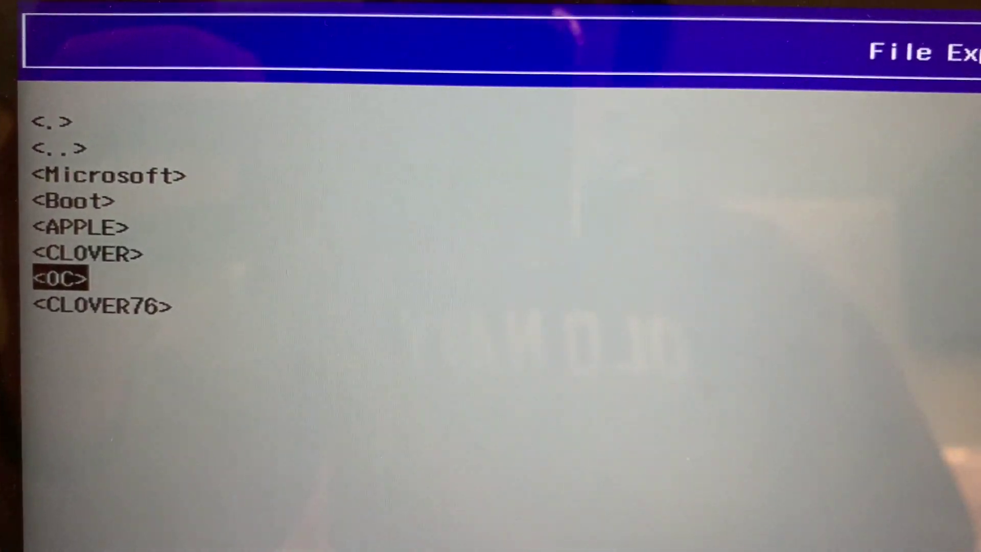
Open the OC folder in the EFI file explorer and launch OpenCore.efi
key(Return)
key(Down)
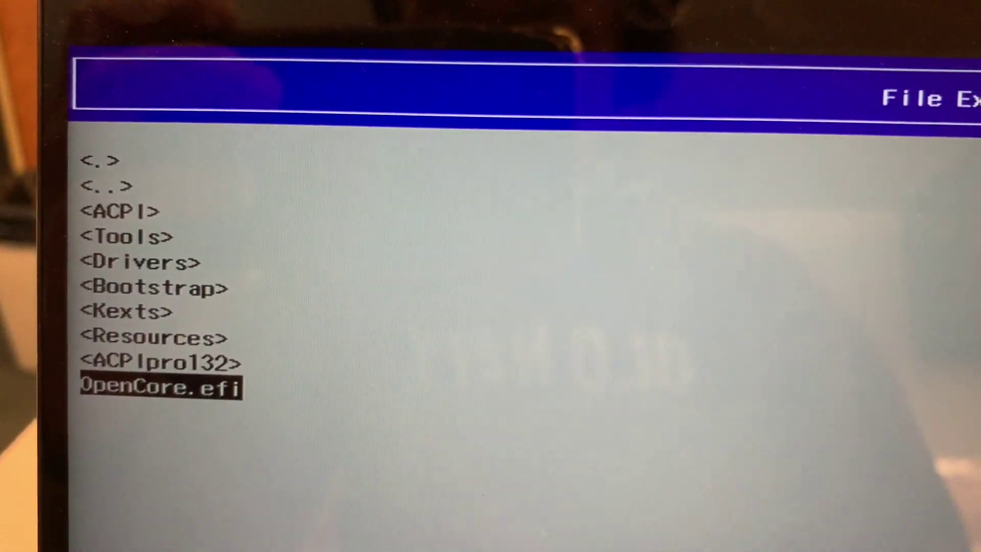
key(Return)
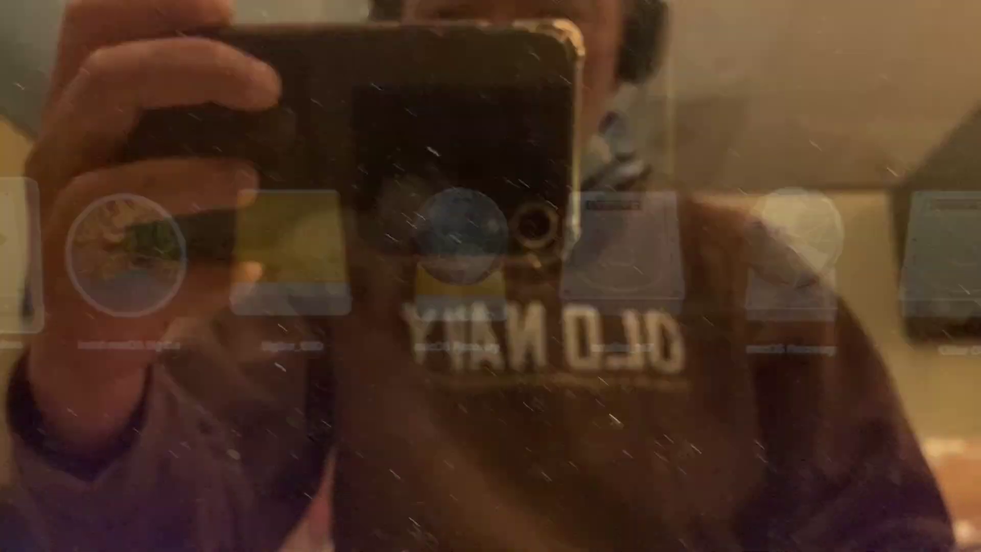
Look through the OpenCore boot picker entries and launch OpenCore.efi from the OC folder again
key(Right)
key(Right)
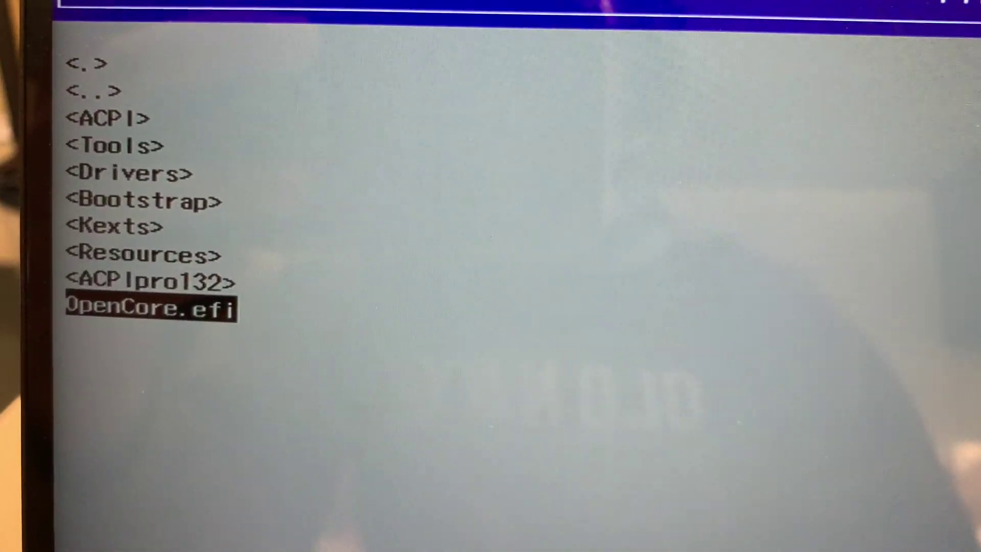
key(Return)
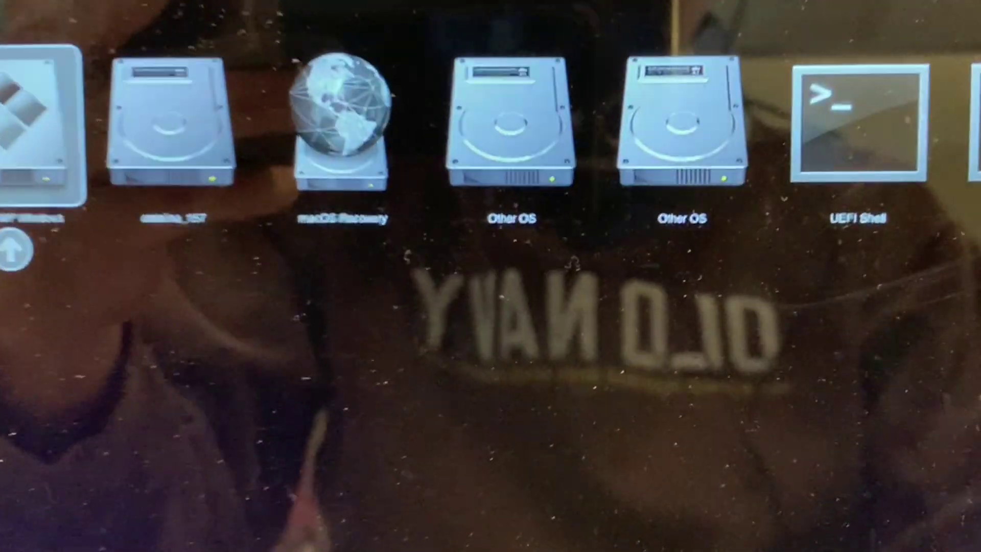